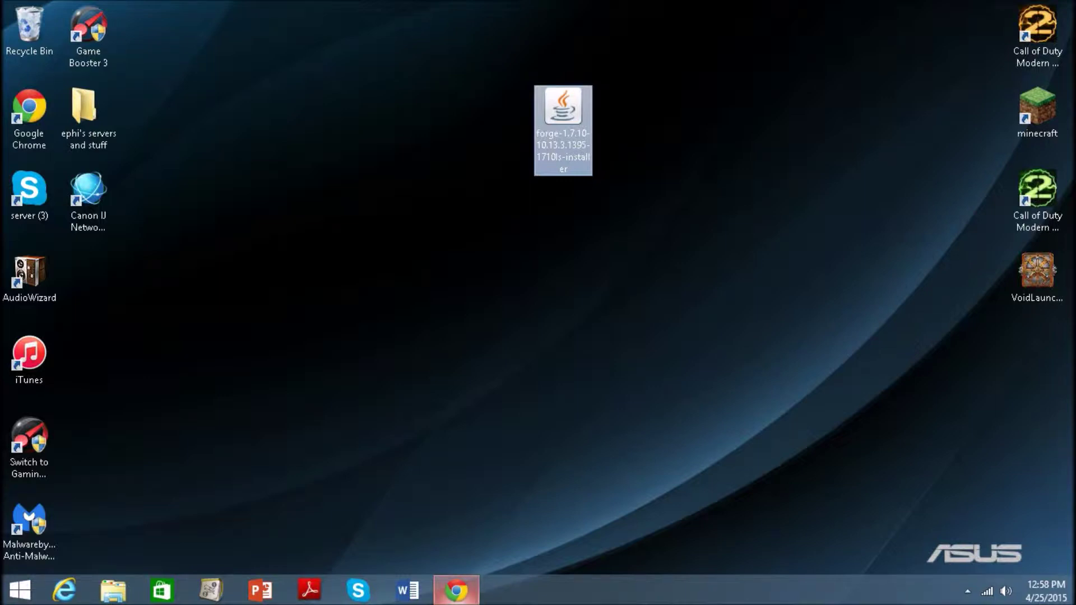
- Download the latest Forge 1.7.10 installer from the Forge page in Chrome
left_click(457, 590)
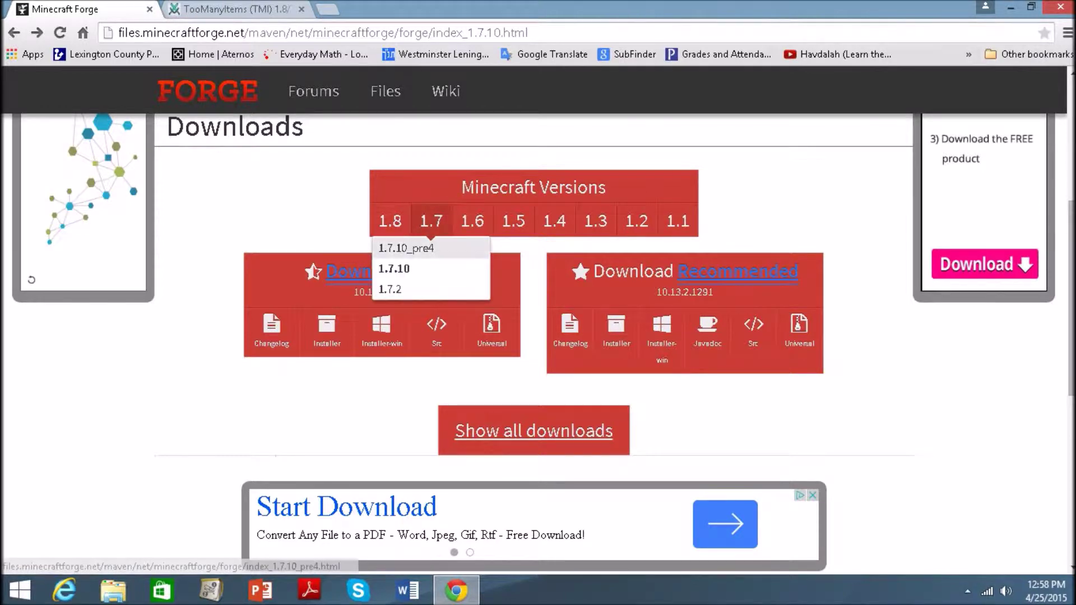
scroll(430, 252, "up", 1)
scroll(431, 320, "up", 2)
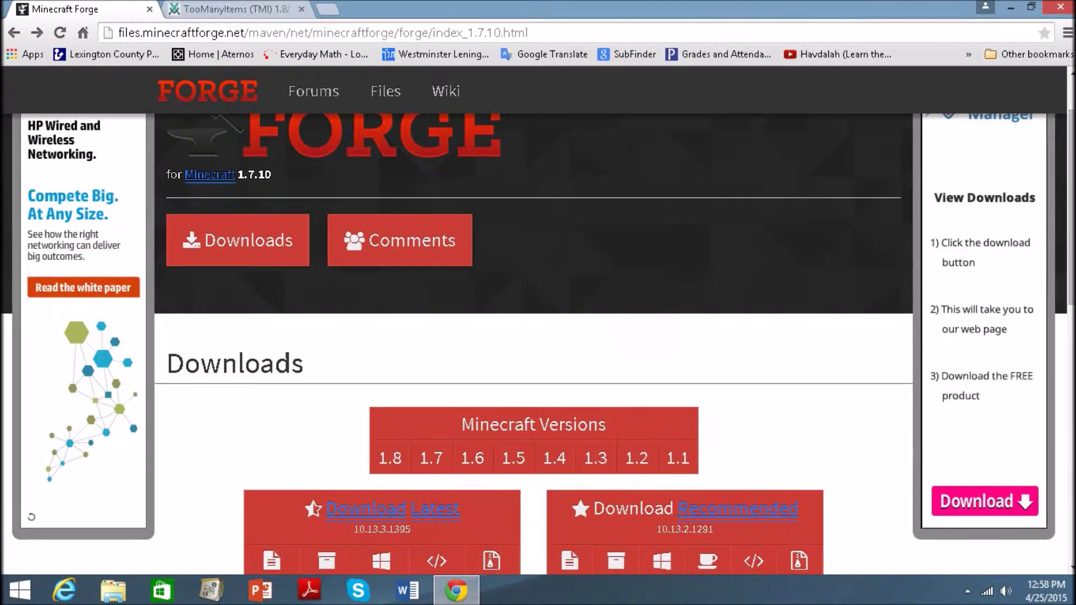
scroll(328, 420, "down", 2)
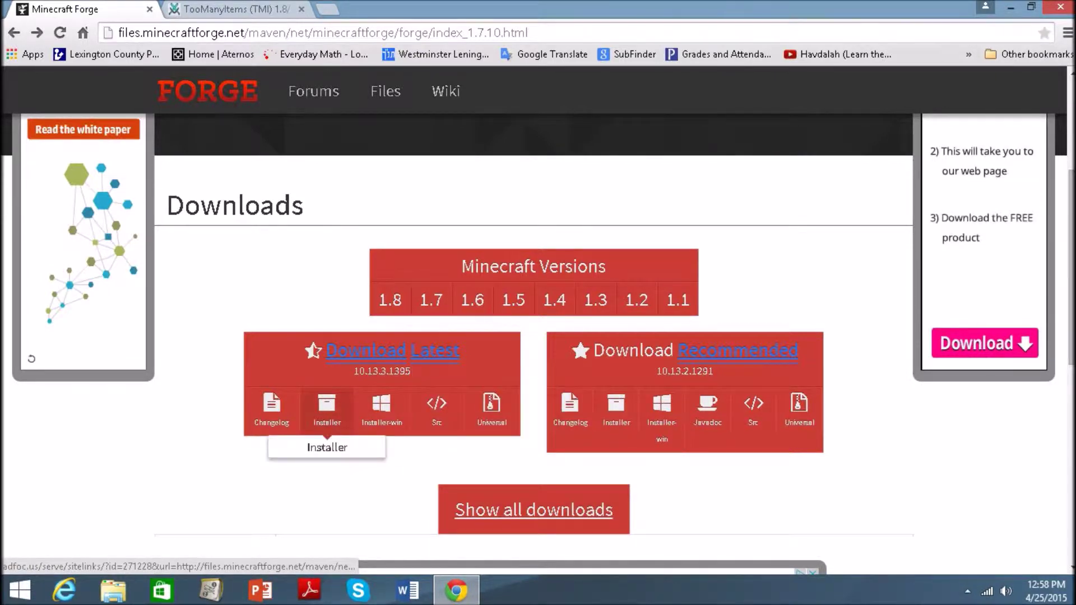
left_click(327, 408)
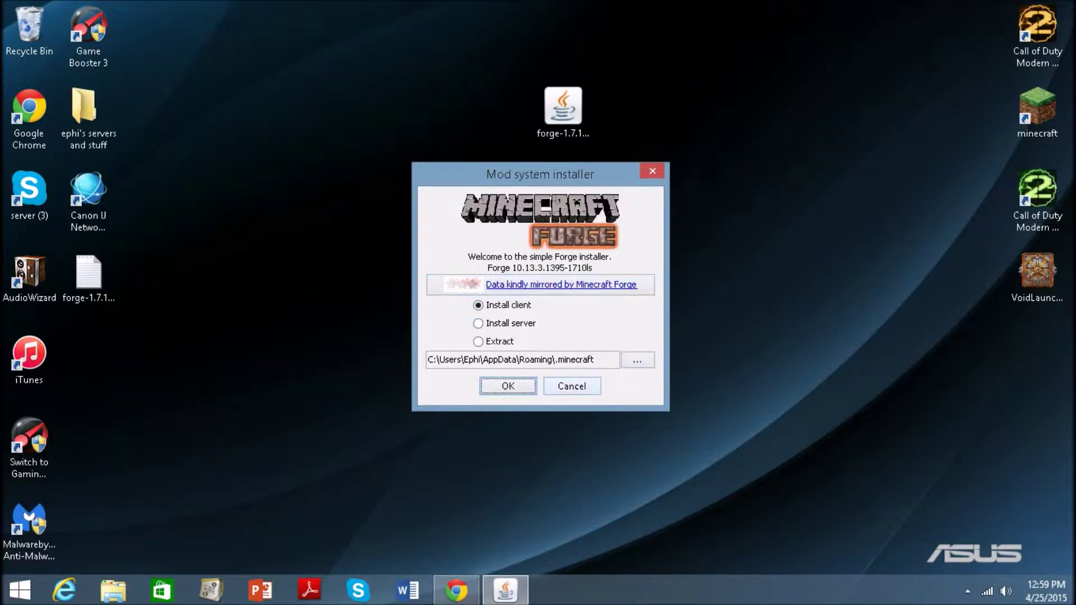
- Install the Forge 10.13.3.1395 client into the default .minecraft folder and acknowledge completion
left_click(637, 360)
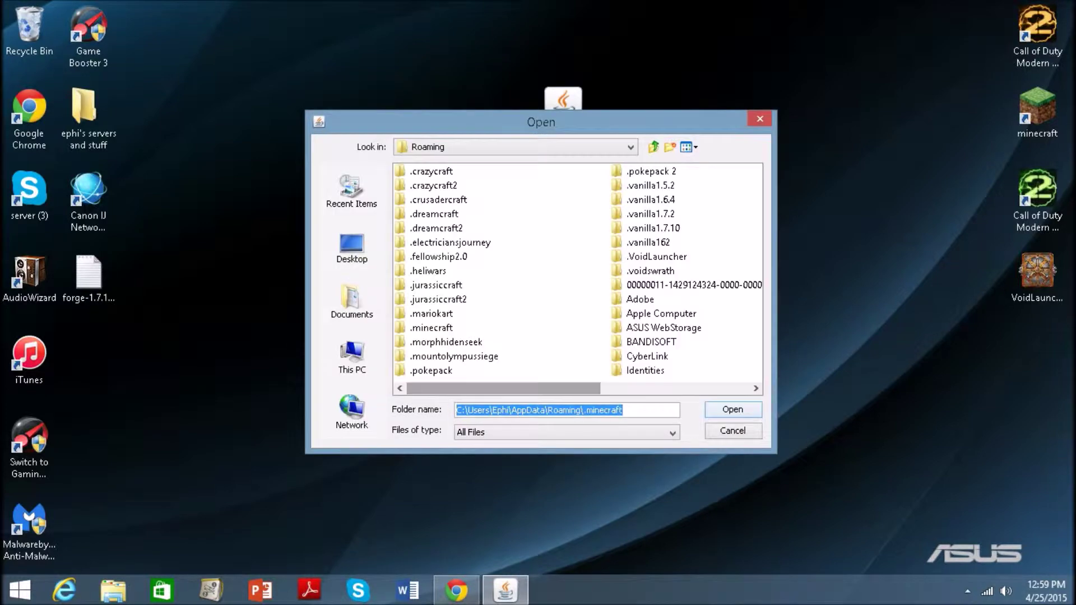
scroll(578, 271, "right", 2)
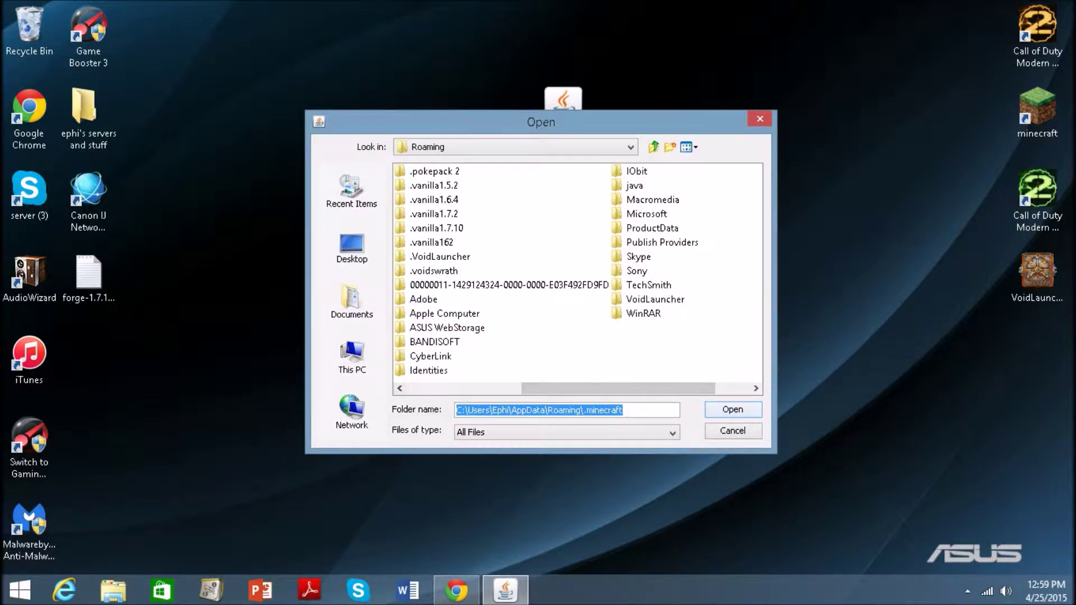
scroll(578, 271, "left", 2)
key("Return")
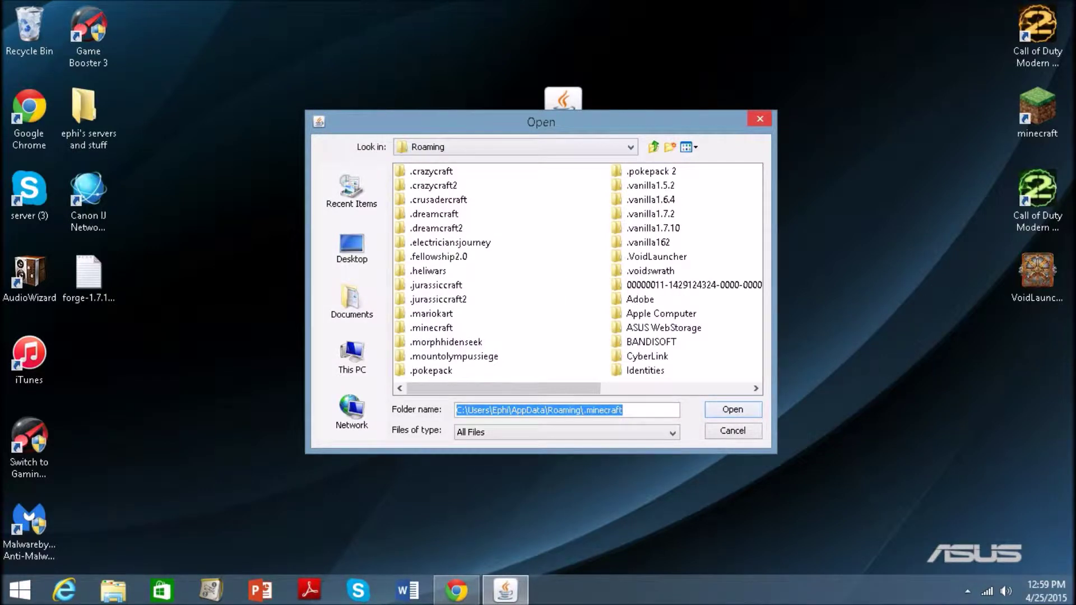
key("Tab")
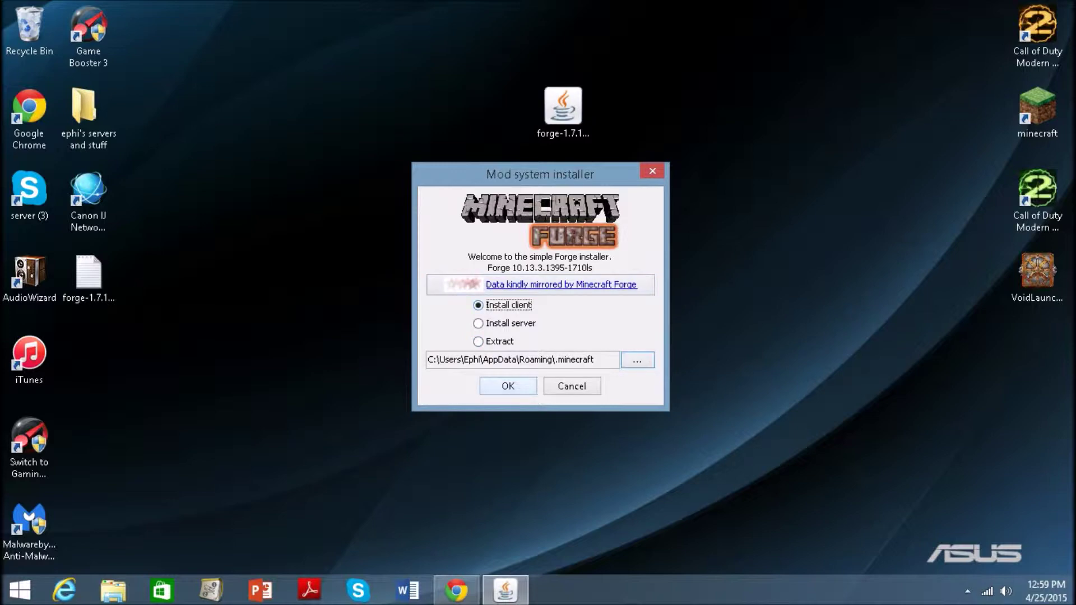
key("Tab")
key("Return")
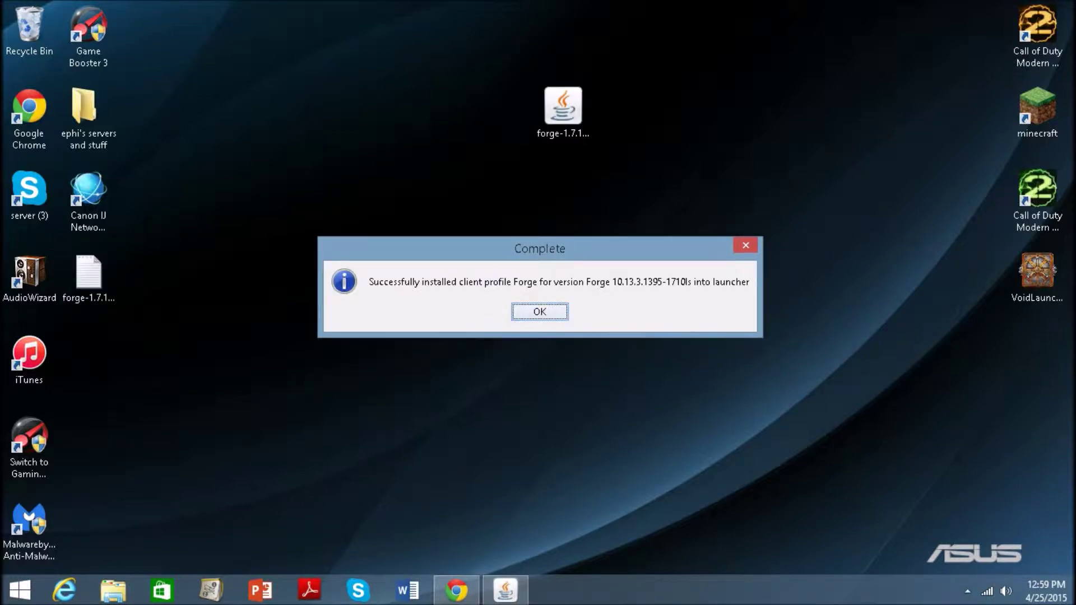
key("Return")
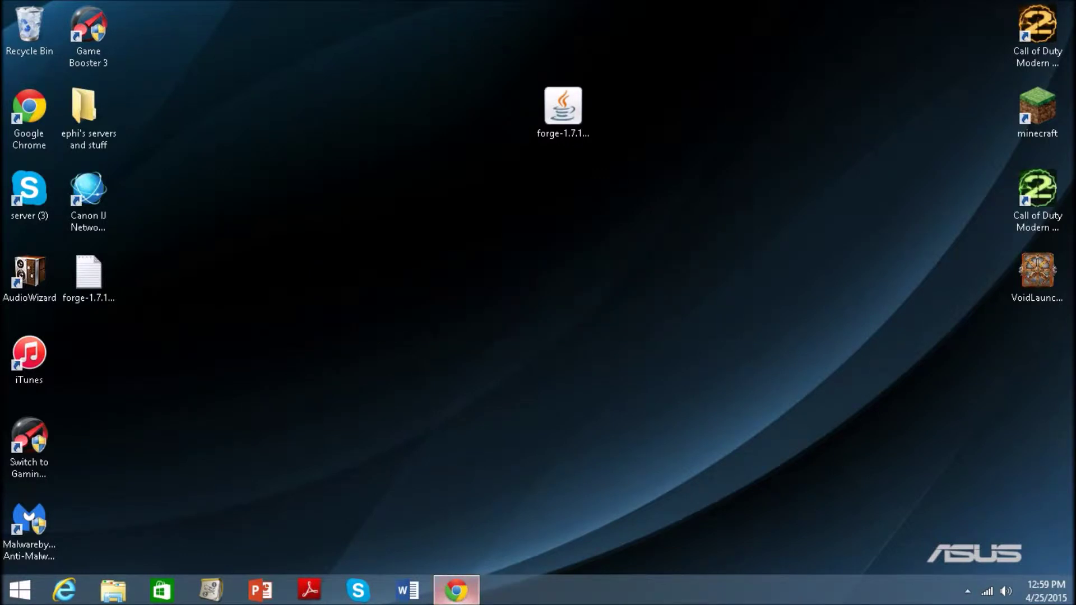
- Move the installer icon aside, then browse %appdata% to .minecraft\versions
key("alt+Tab")
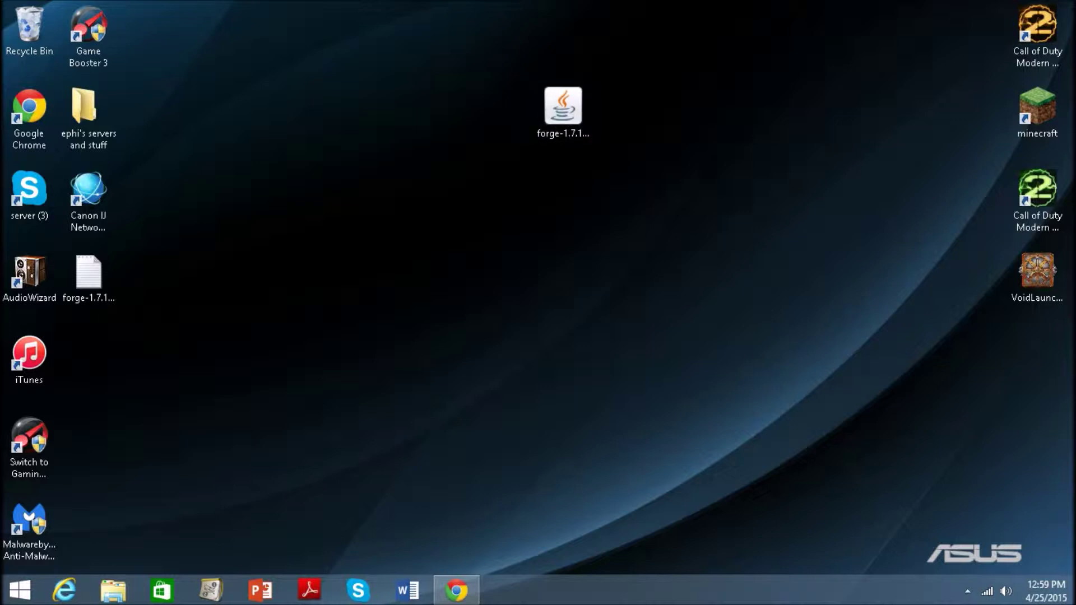
left_click_drag(563, 110, 444, 42)
key("super+r")
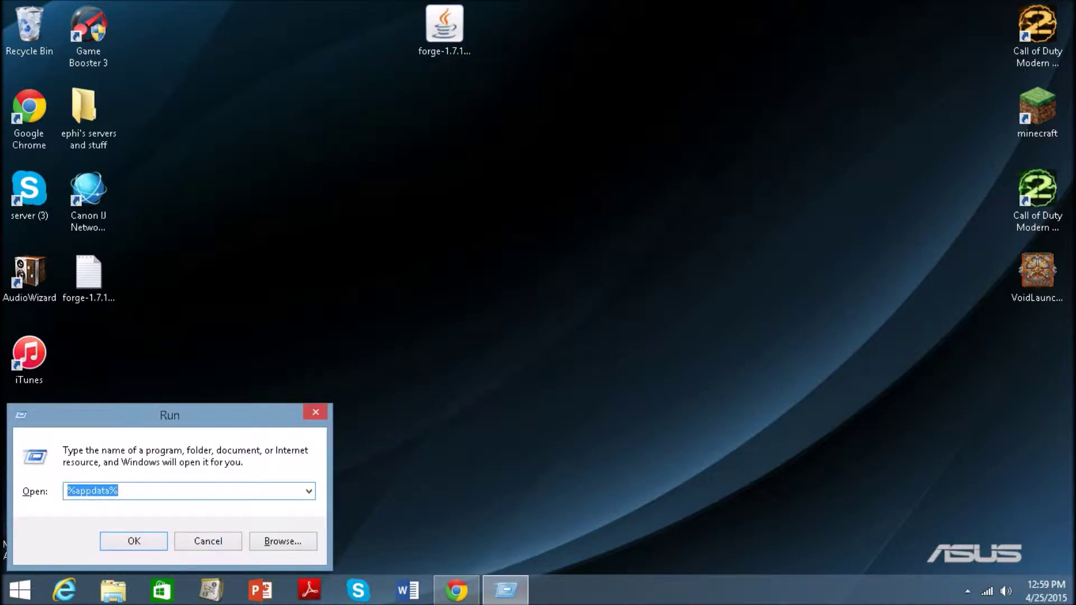
left_click(315, 412)
key("Return")
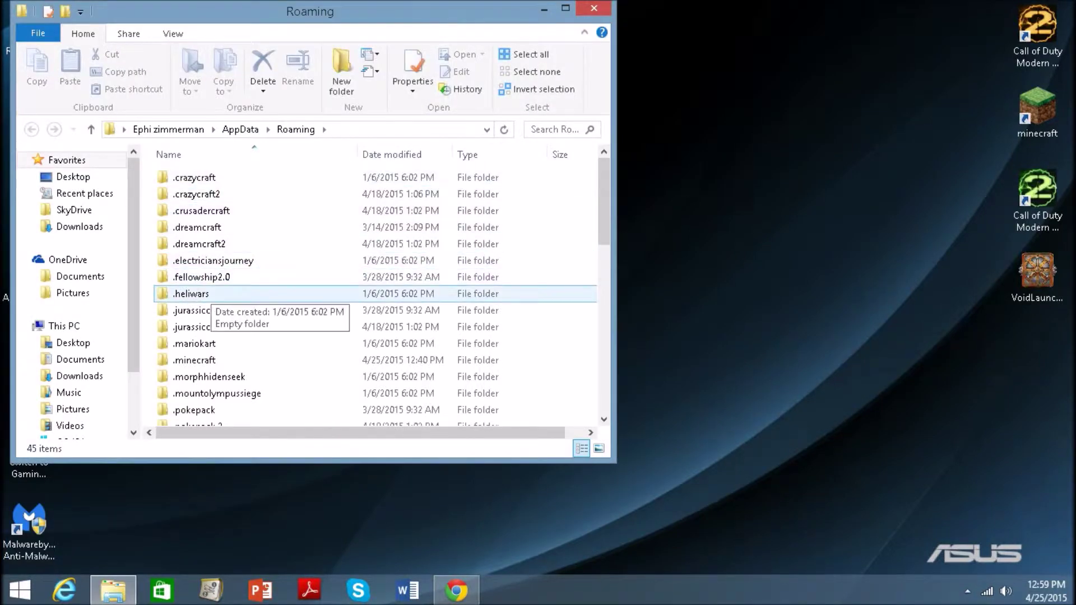
left_click(253, 360)
double_click(194, 360)
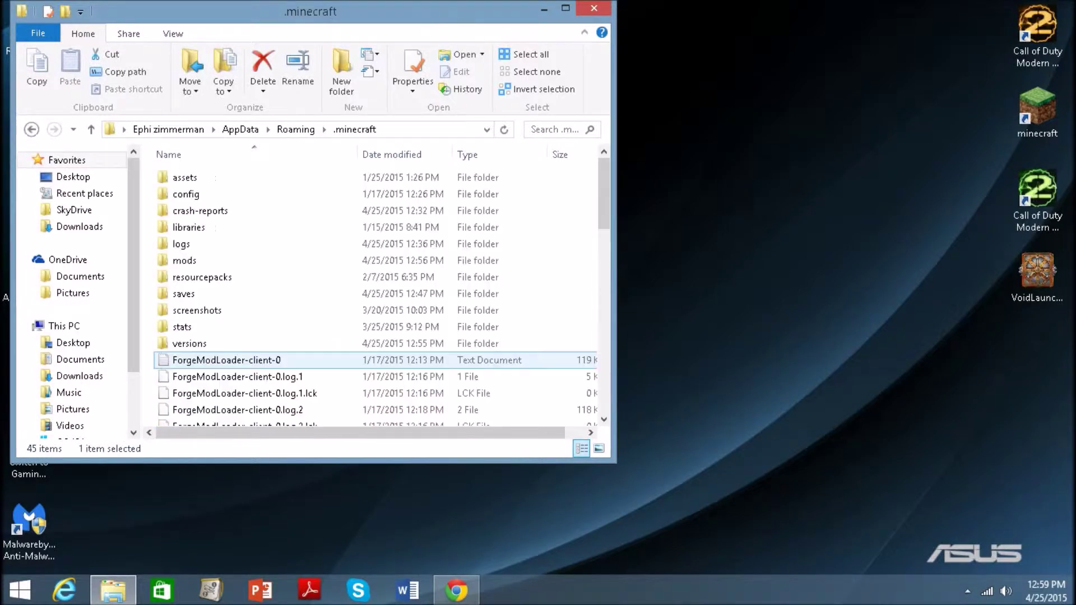
double_click(190, 343)
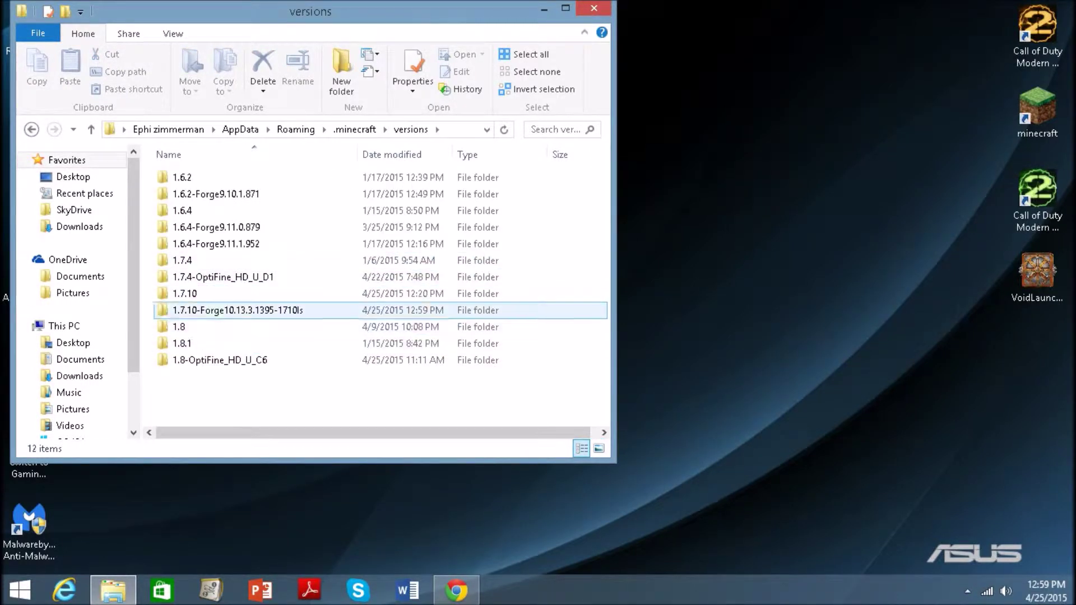
- Close Explorer and follow the TooManyItems Forge 1.7.10 download link in Chrome
left_click(593, 9)
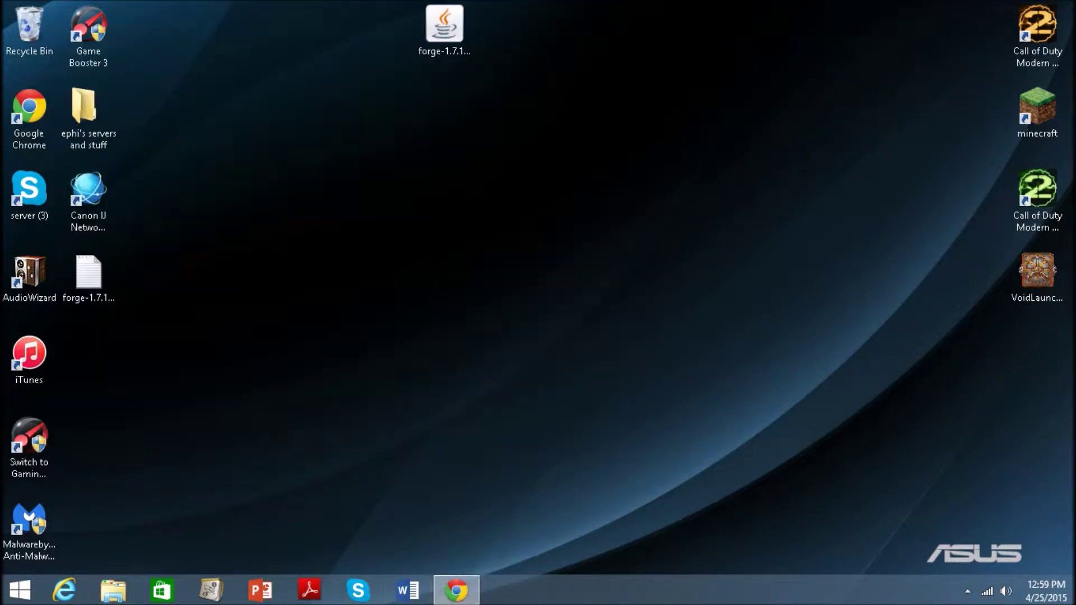
left_click(457, 591)
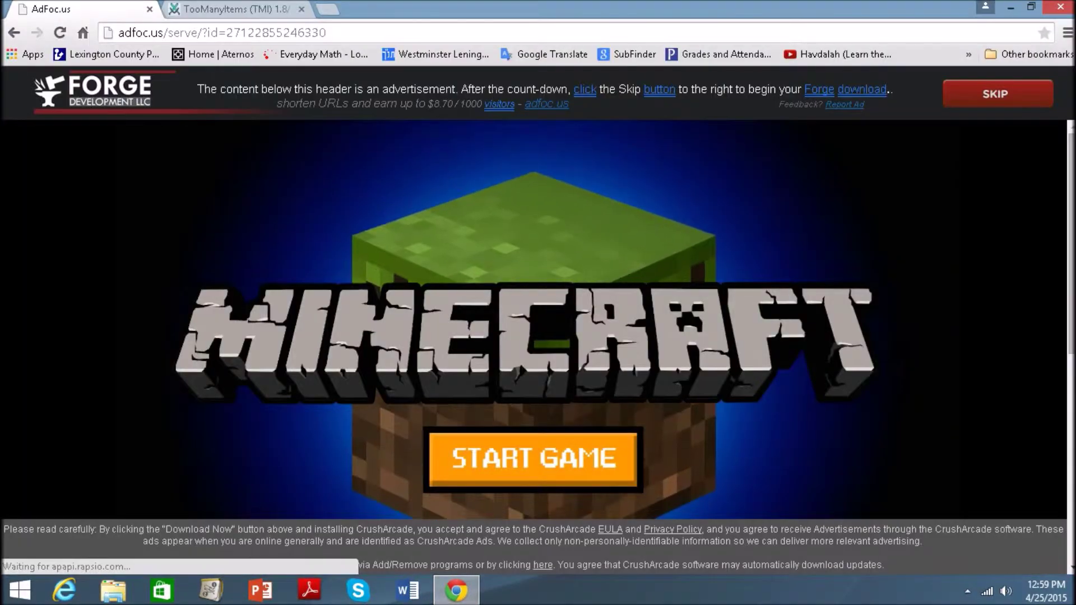
scroll(538, 319, "down", 3)
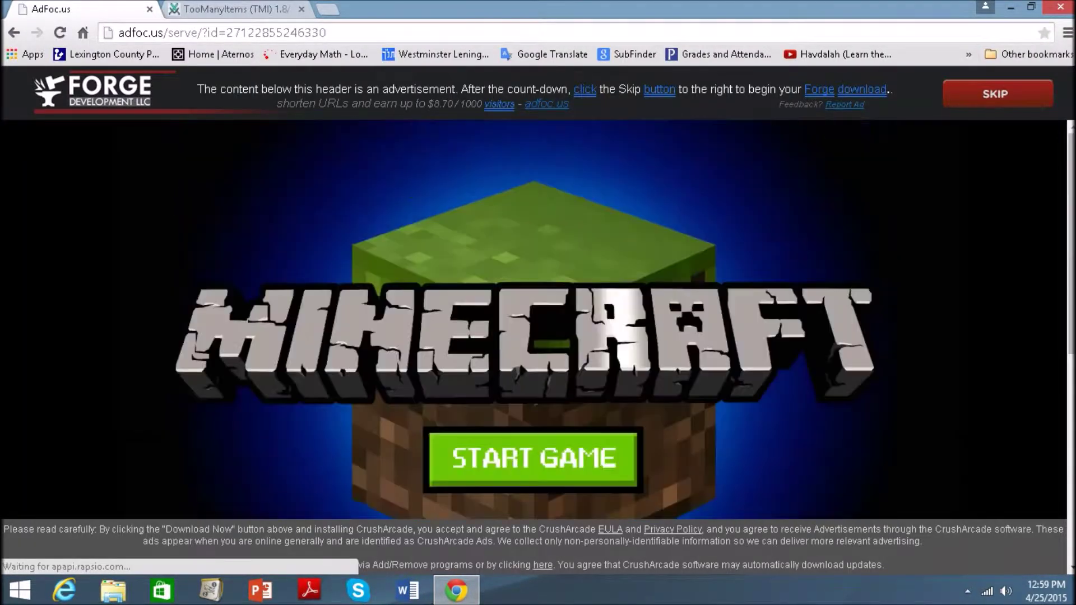
key("ctrl+Tab")
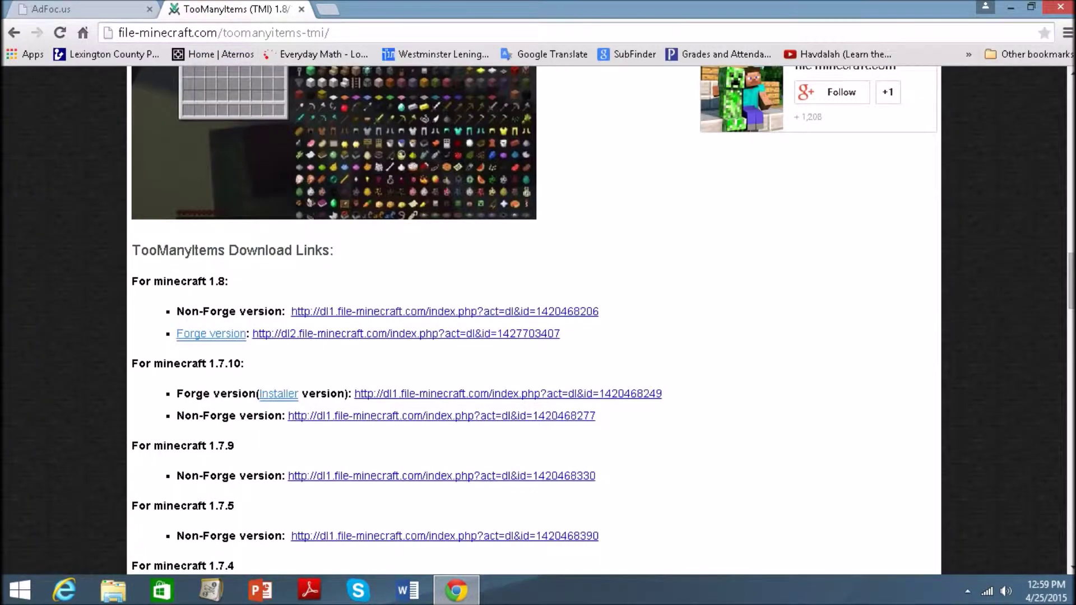
scroll(538, 320, "up", 2)
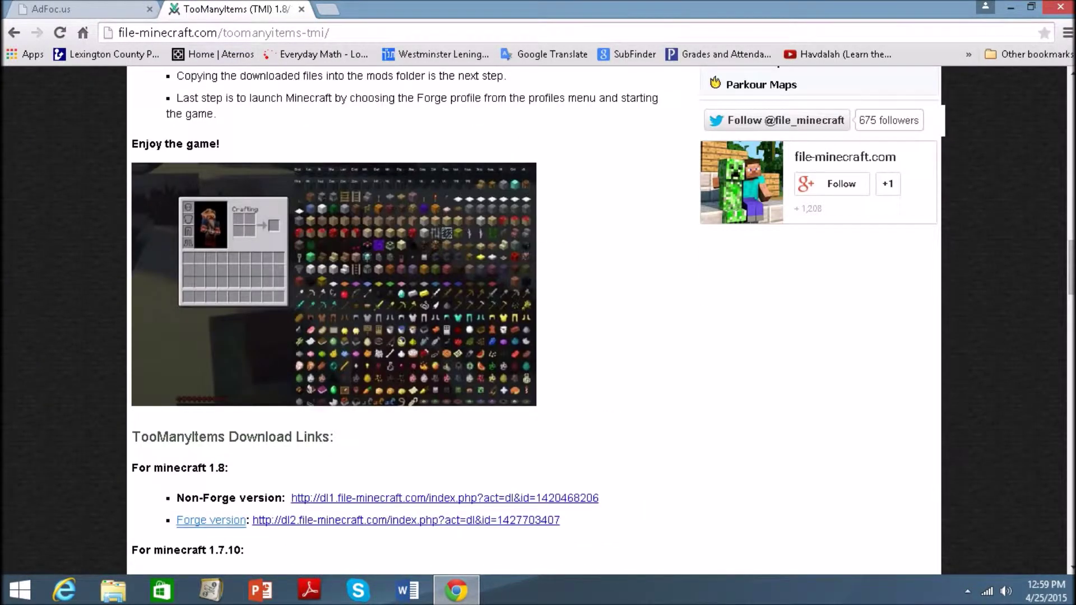
scroll(539, 319, "down", 3)
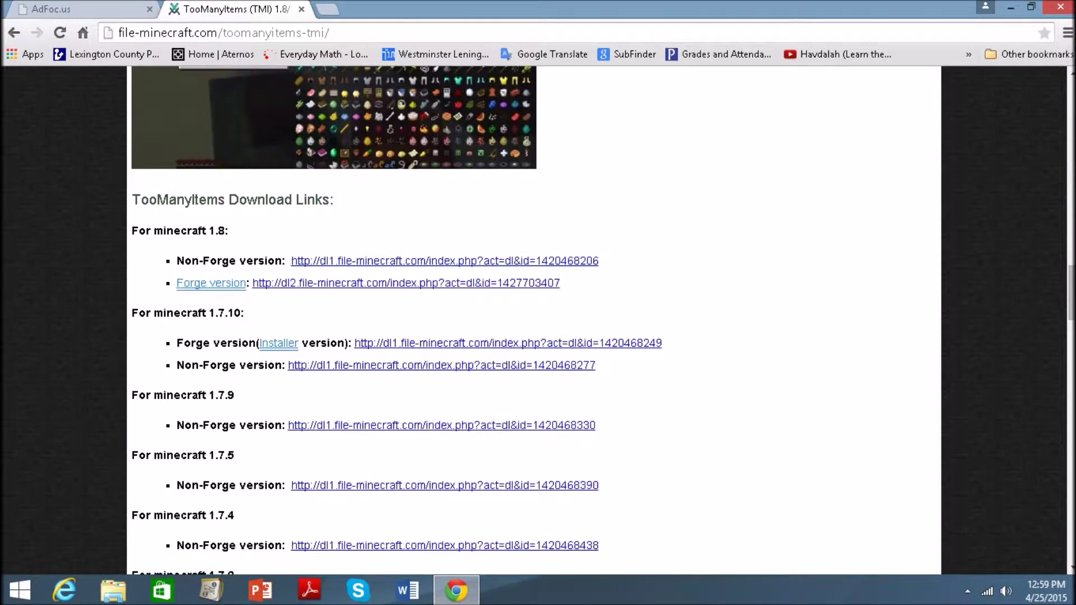
left_click(471, 344)
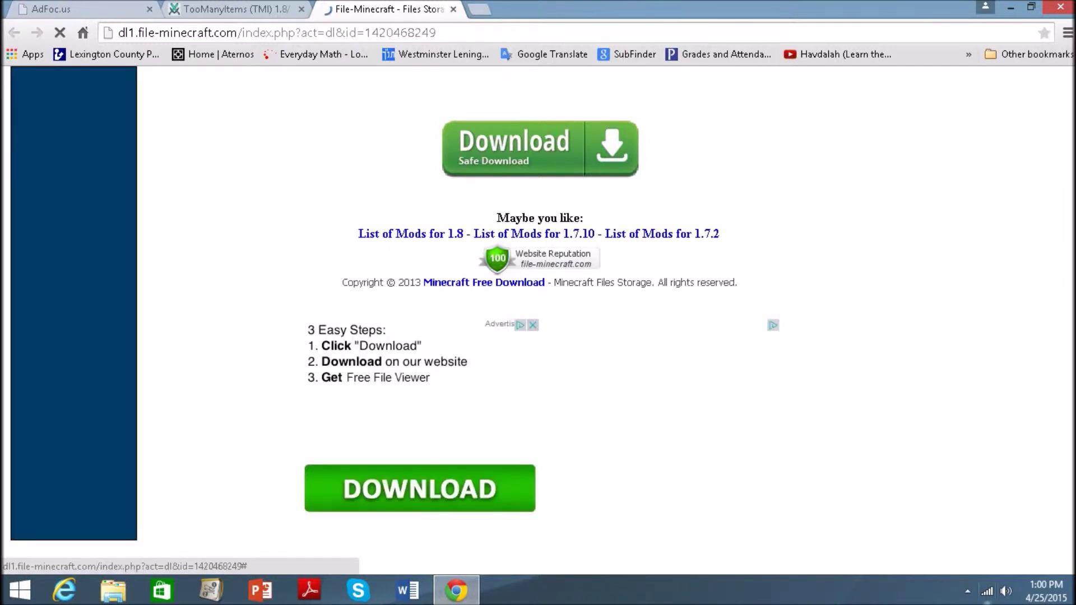
left_click(967, 592)
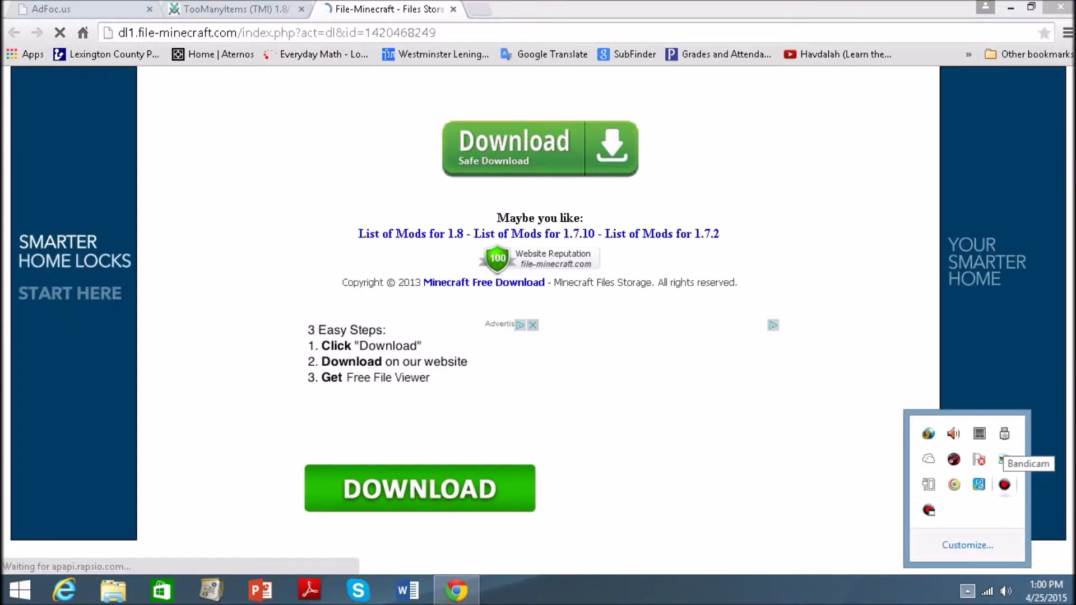
left_click(1005, 485)
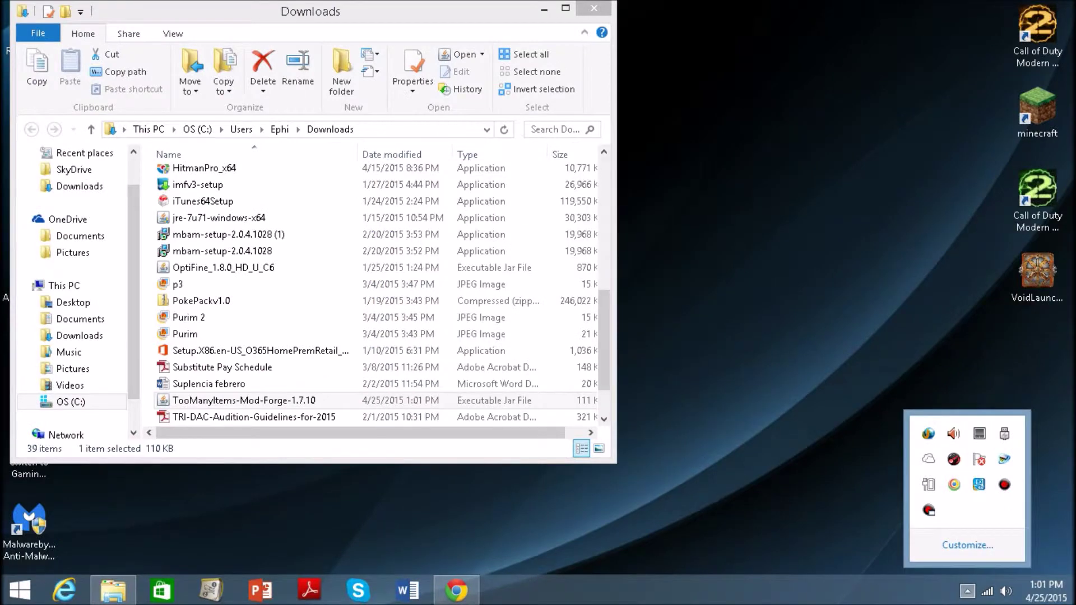
- Move the downloaded TooManyItems file from Downloads onto the desktop
left_click(243, 400)
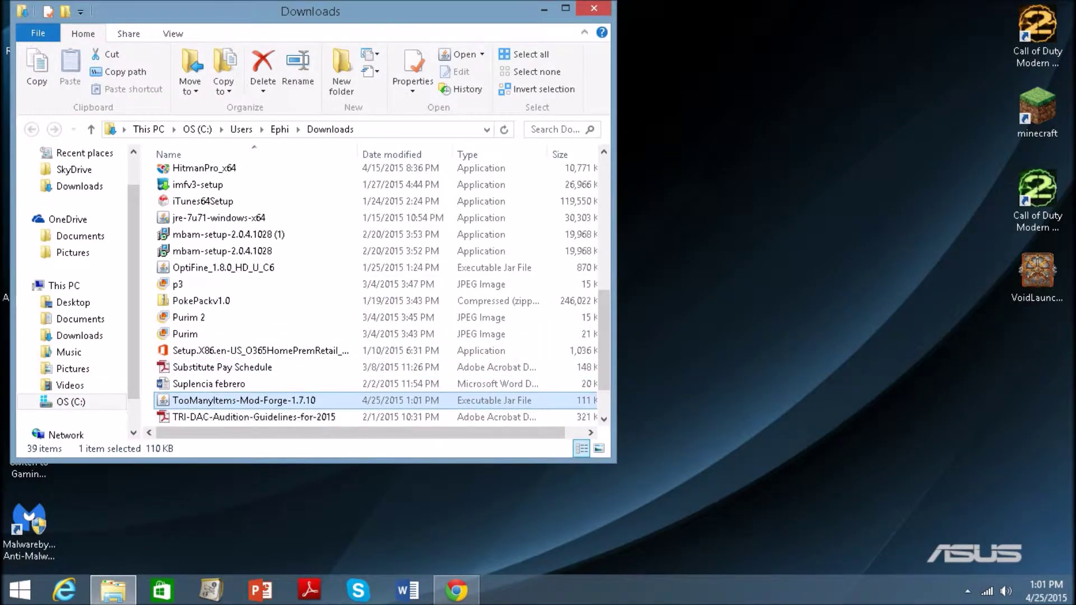
scroll(252, 370, "down", 1)
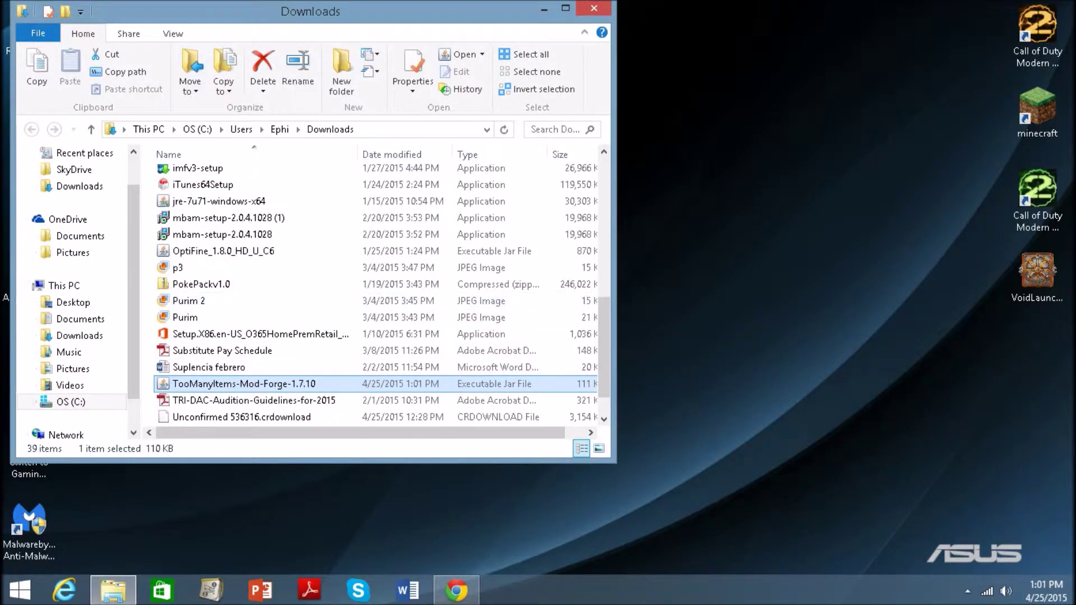
left_click_drag(245, 384, 221, 385)
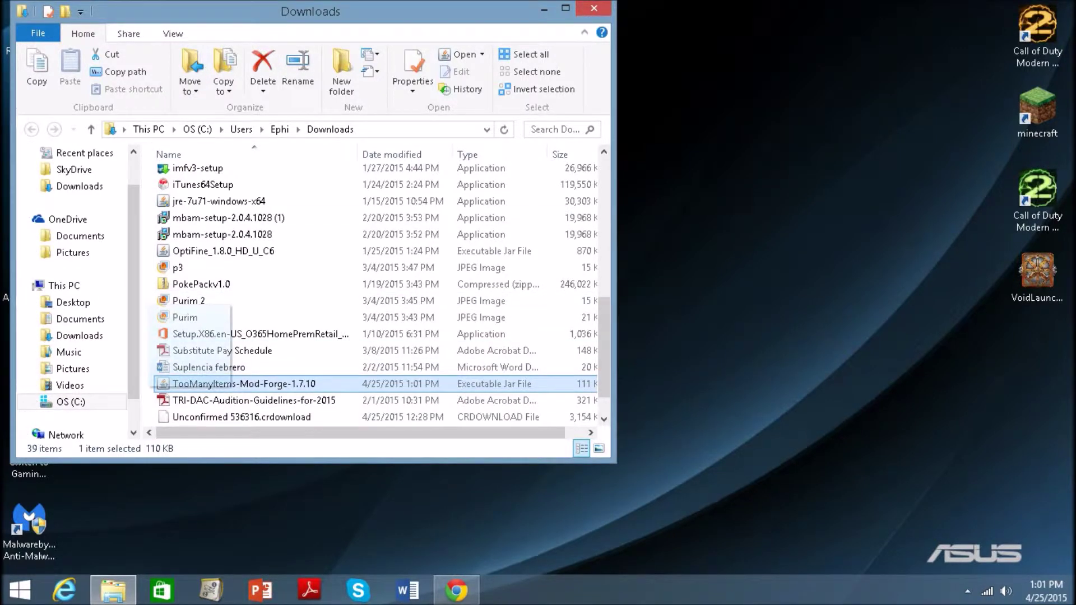
left_click_drag(194, 346, 740, 211)
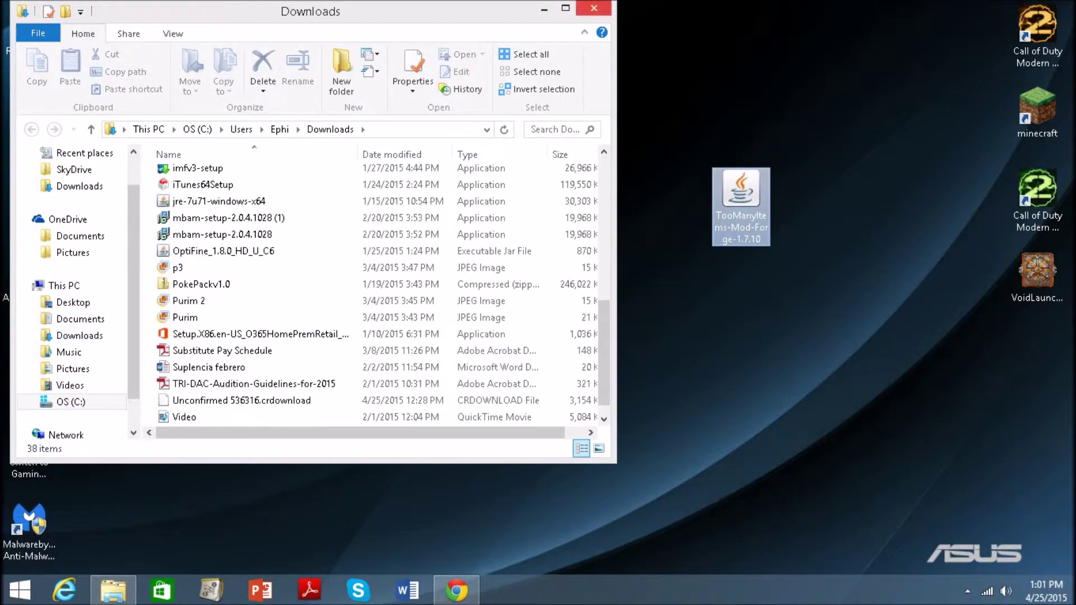
key("super+d")
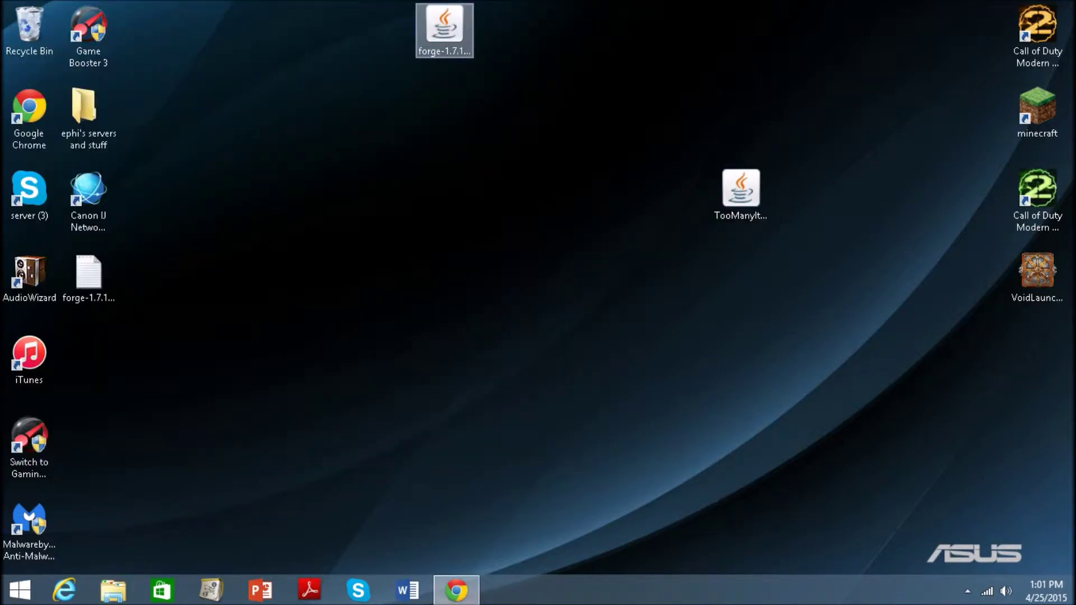
- Reposition the Forge installer icon and bring up the Run prompt
left_click_drag(444, 30, 444, 130)
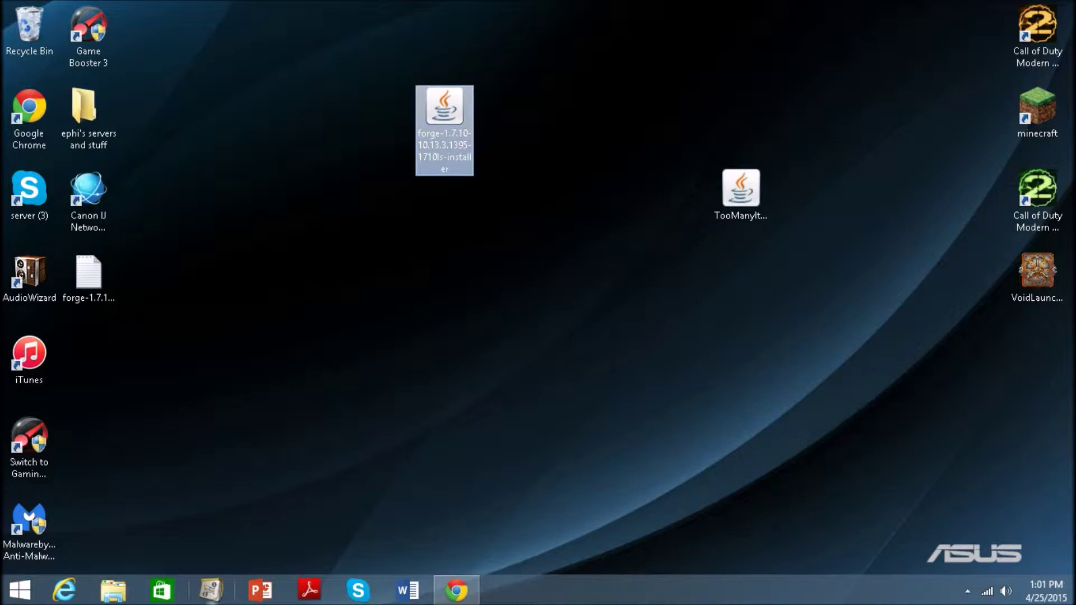
key("super")
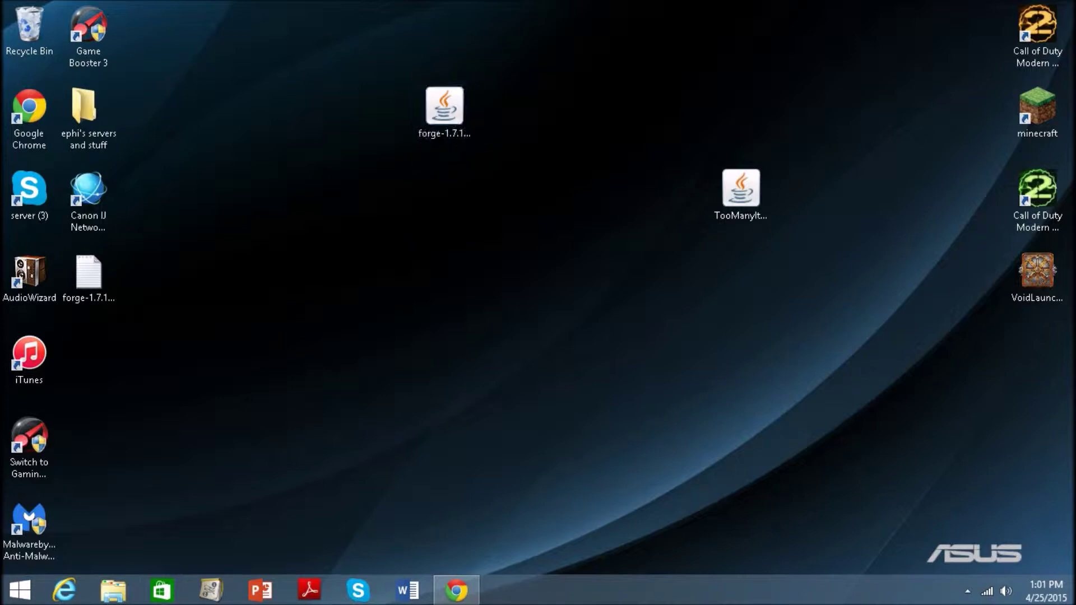
key("super+r")
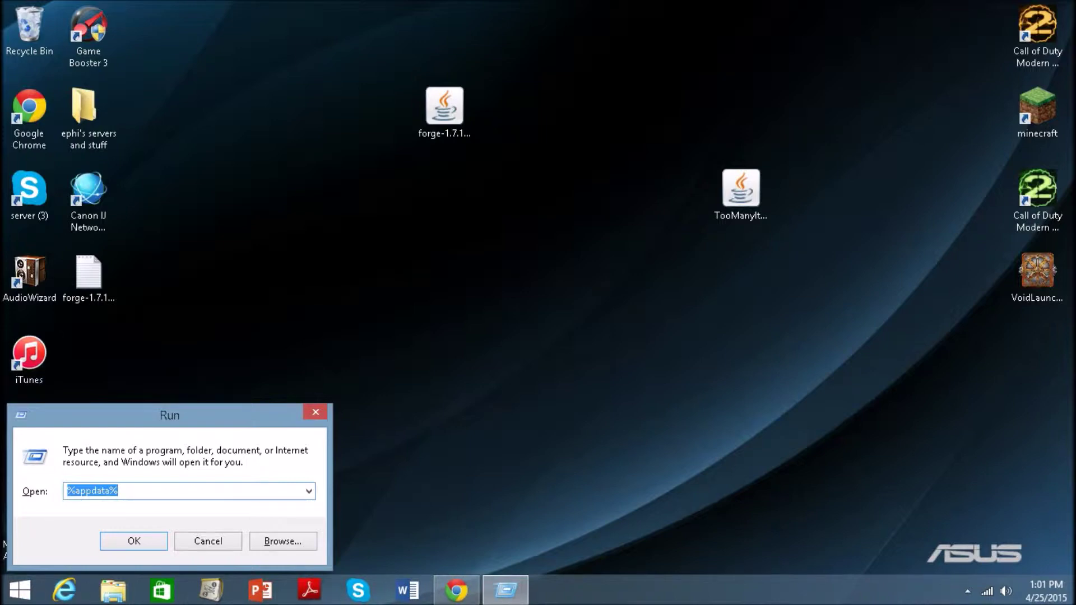
- Open the .minecraft mods folder through %appdata%
key("BackSpace")
key("BackSpace")
key("BackSpace")
key("BackSpace")
key("BackSpace")
key("BackSpace")
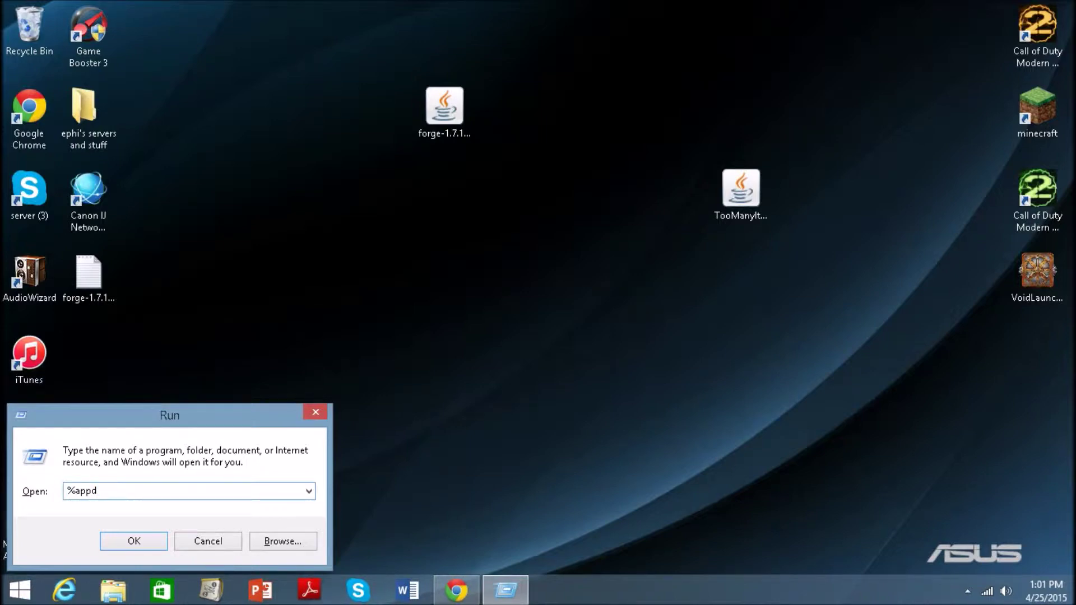
key("BackSpace")
key("BackSpace")
key("BackSpace")
type("%")
type("appdata")
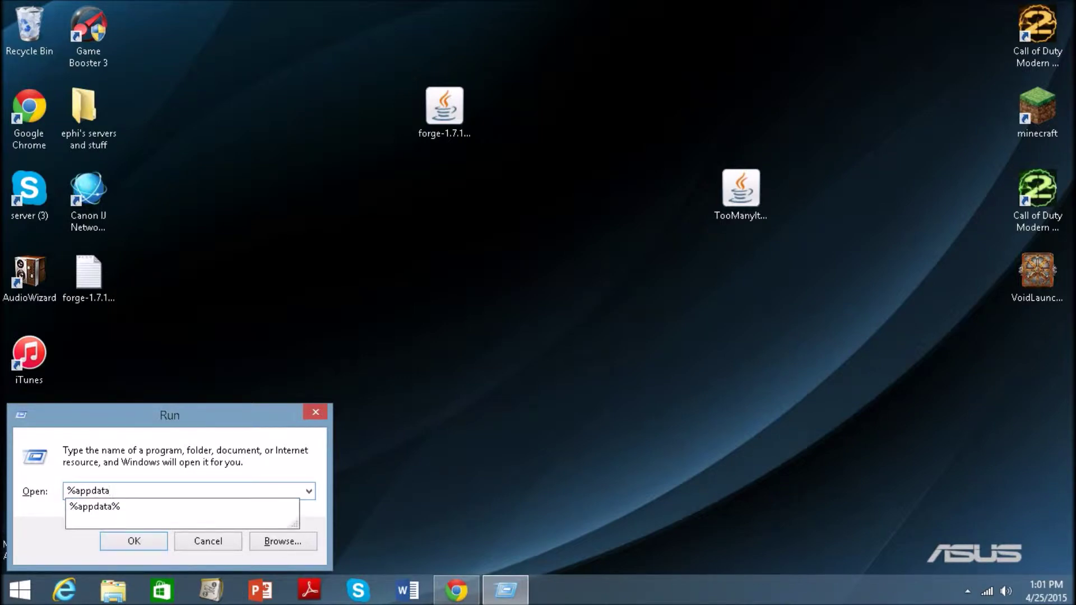
type("%")
key("Return")
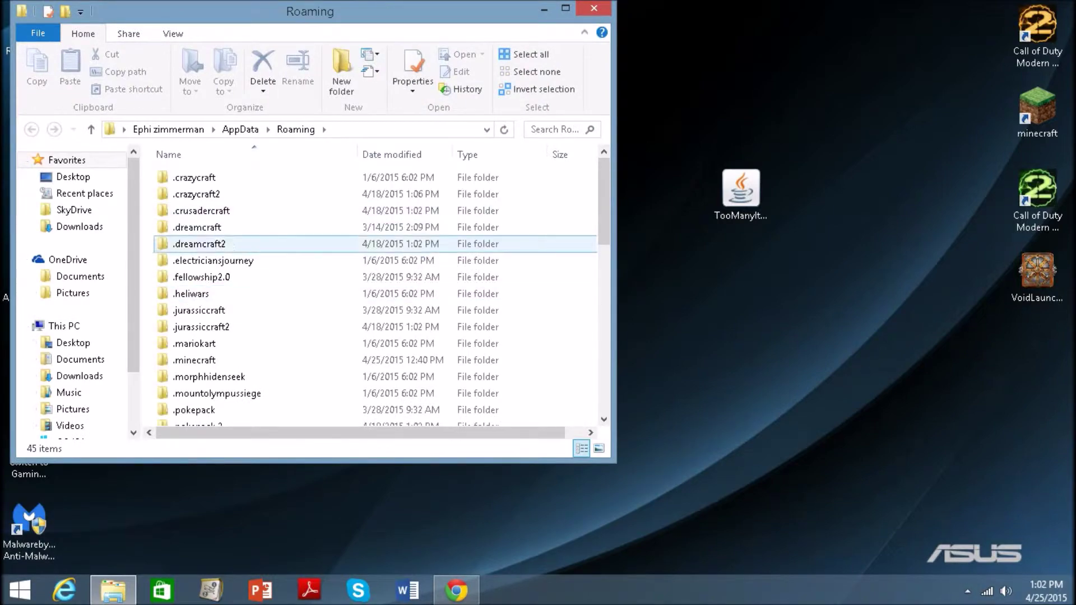
scroll(253, 354, "down", 1)
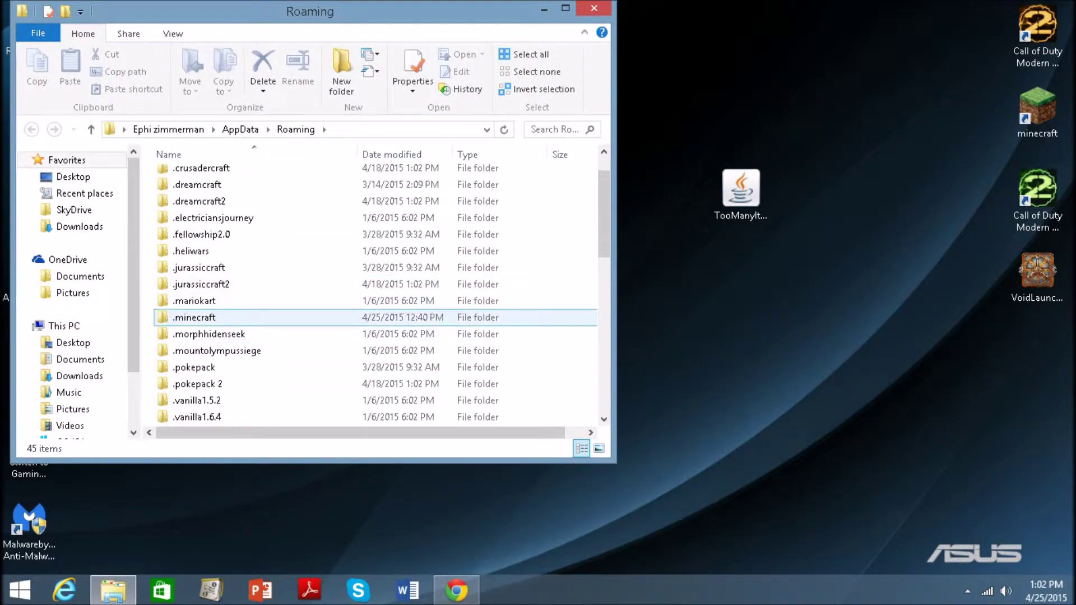
left_click(194, 318)
double_click(194, 317)
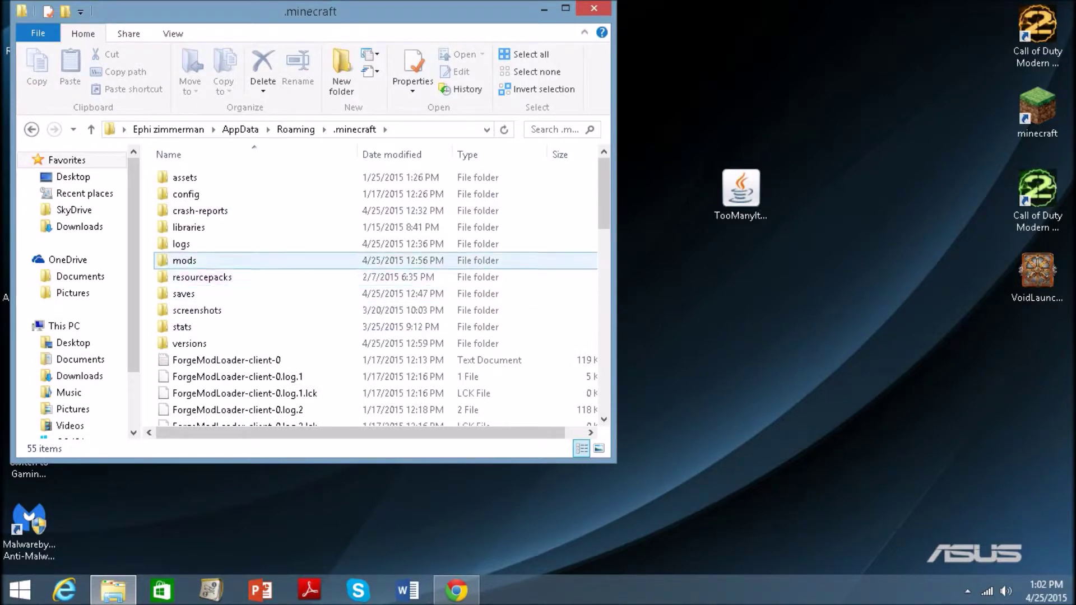
left_click(184, 261)
double_click(185, 261)
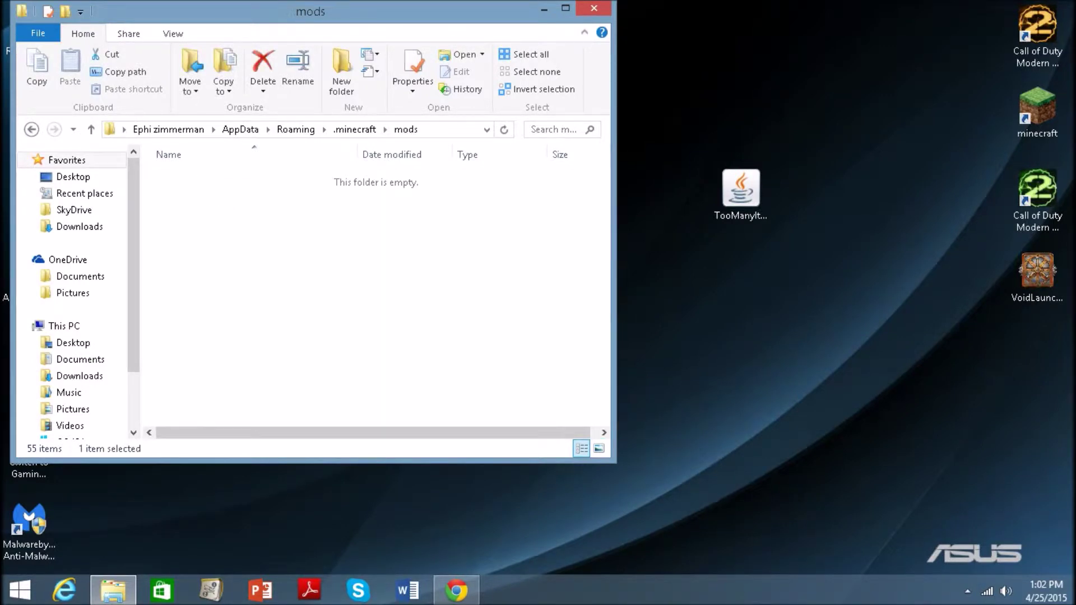
- Drop the TooManyItems jar into mods and close the folder window
mouse_move(740, 192)
left_mouse_down()
mouse_move(764, 172)
mouse_move(800, 197)
mouse_move(316, 256)
mouse_move(323, 271)
left_mouse_up()
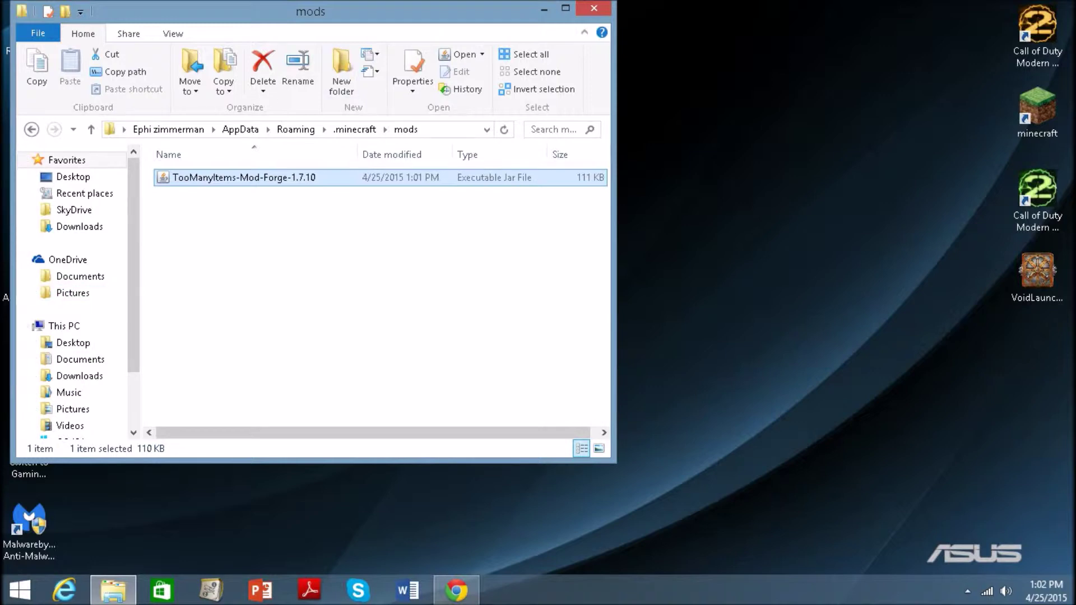
left_click(323, 271)
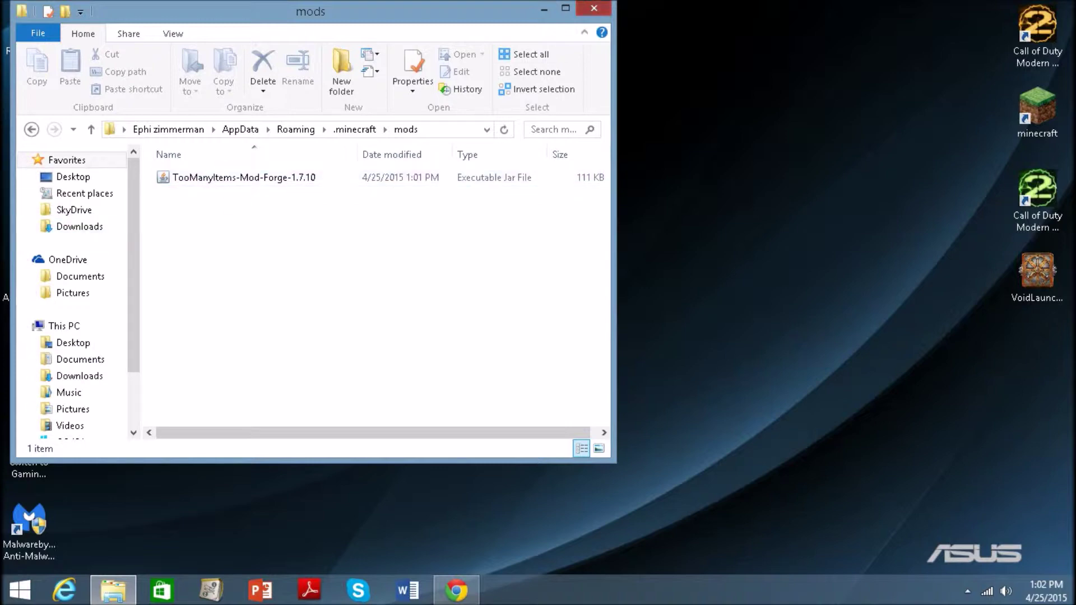
left_click(543, 9)
right_click(1037, 109)
key("Escape")
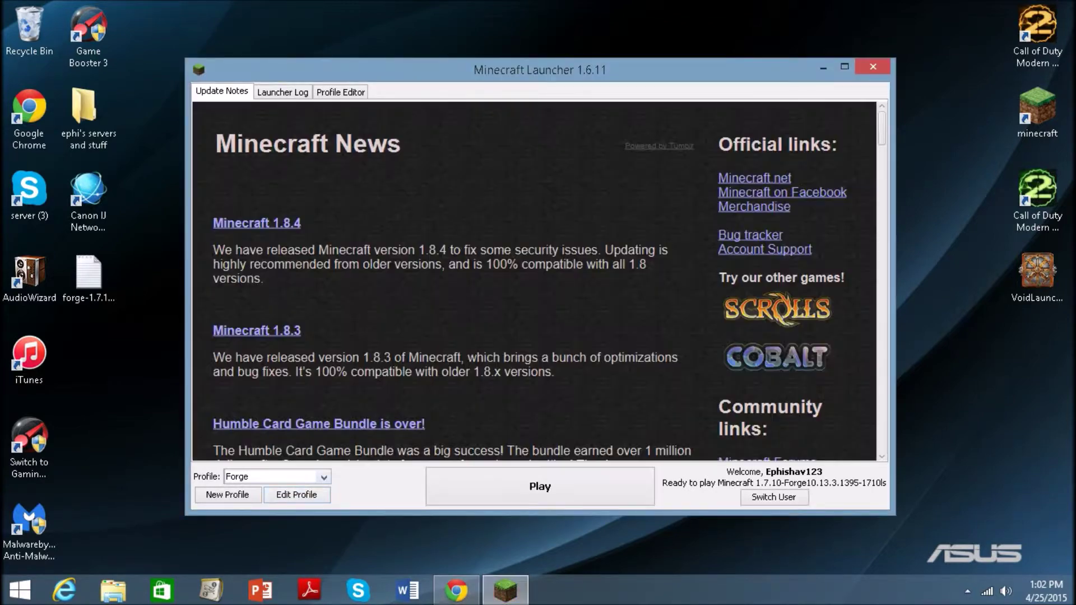
- Confirm Forge is the selected launcher profile and press Play
left_click(324, 476)
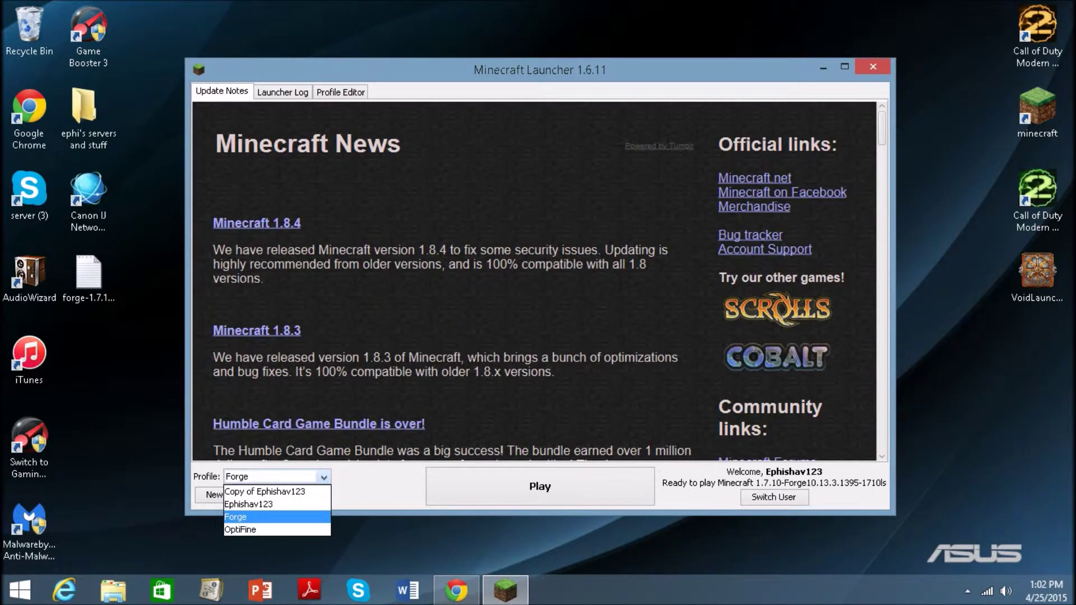
left_click(252, 517)
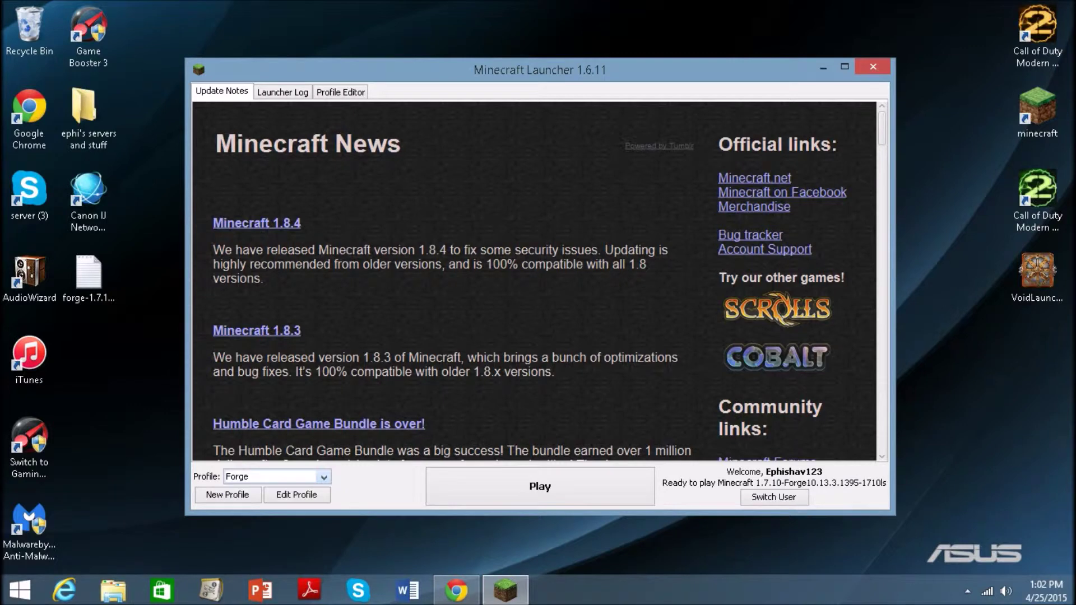
left_click(323, 477)
left_click(252, 516)
left_click(539, 486)
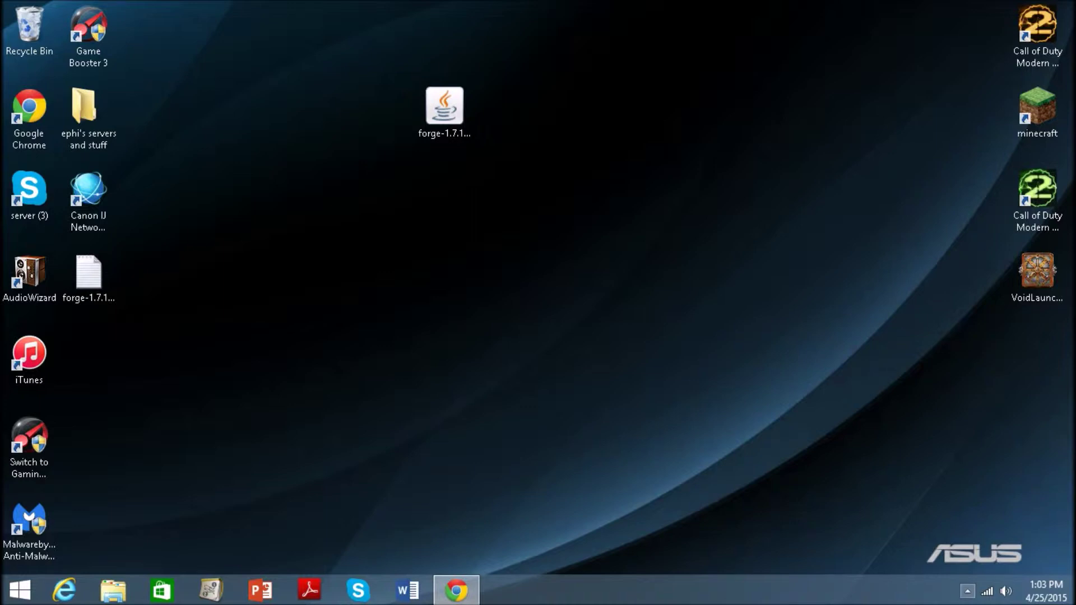
- Dismiss the Bandicam window, then check Singleplayer and cancel back to the main menu
left_click(967, 590)
left_click(1004, 485)
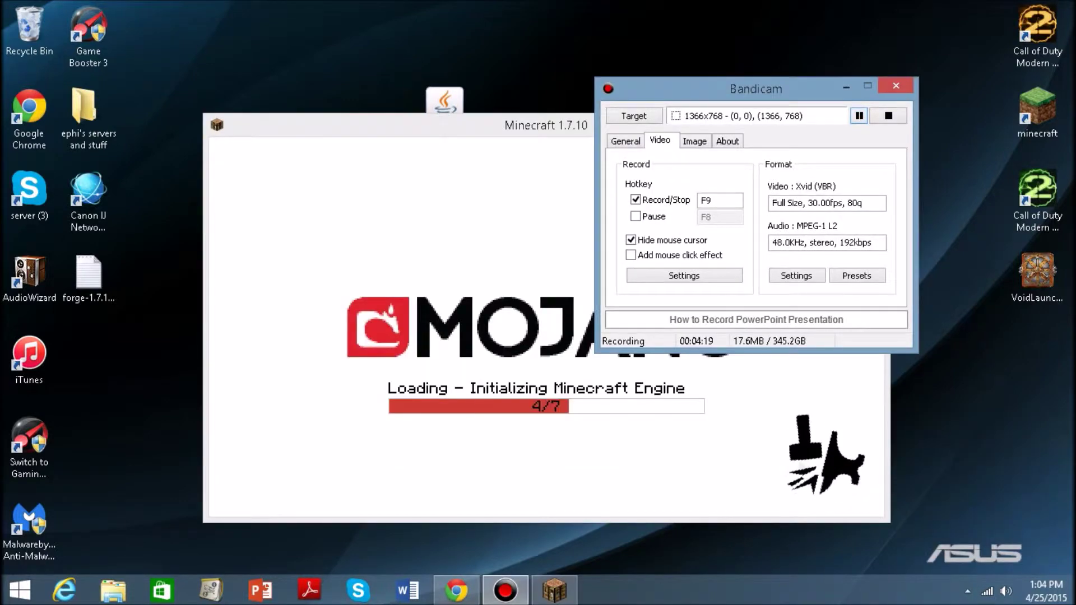
left_click(846, 85)
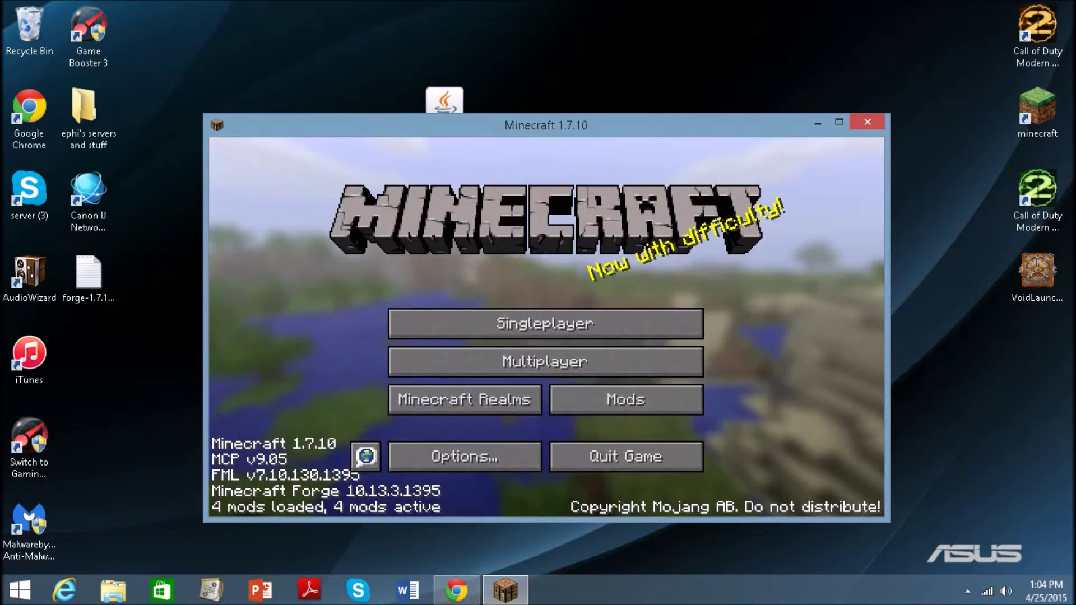
left_click(546, 322)
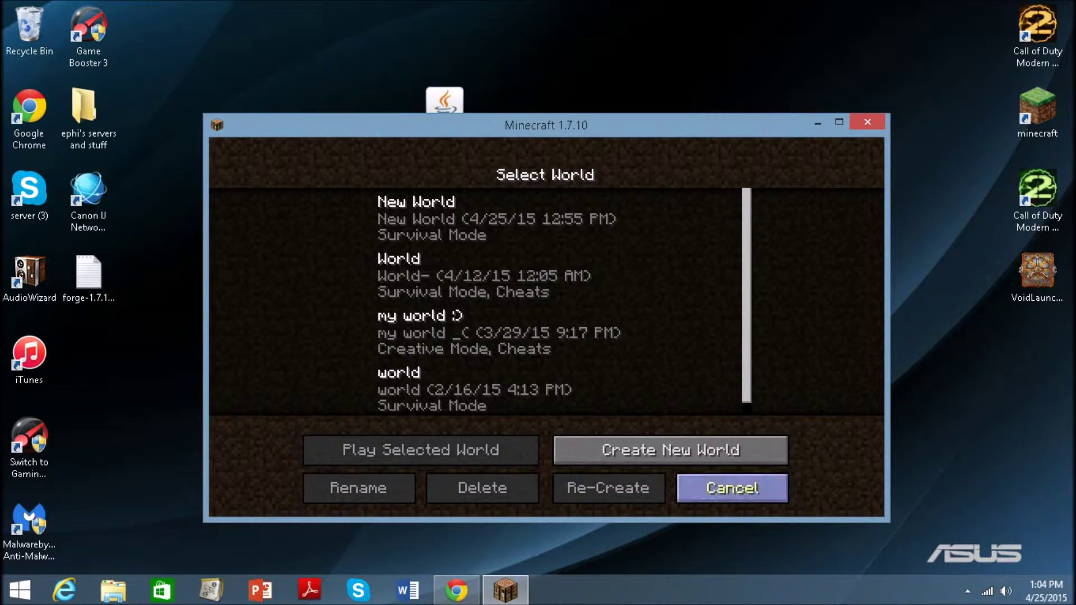
left_click(732, 487)
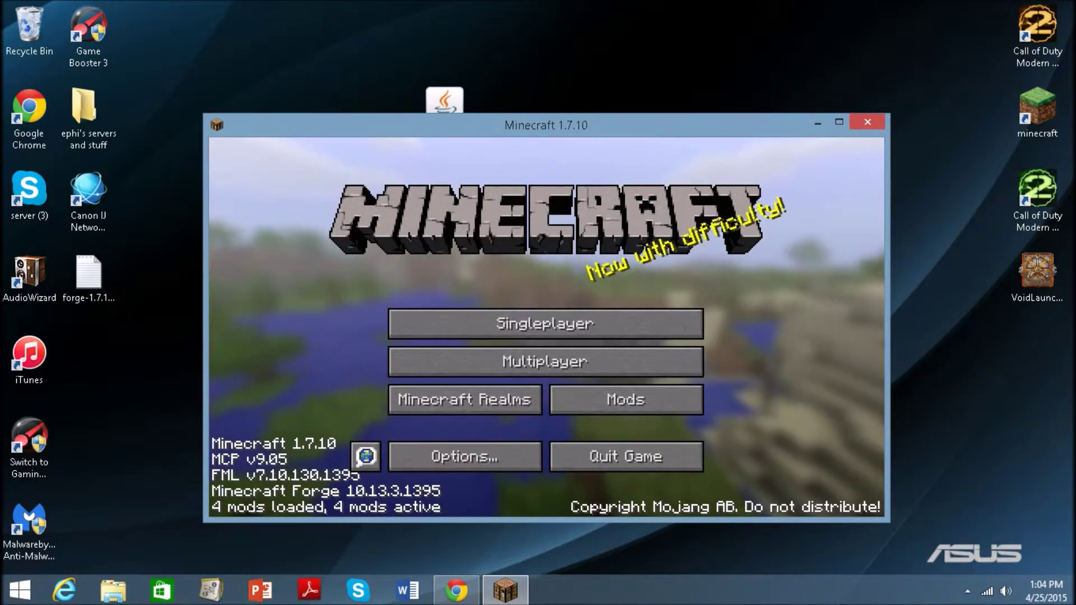
- Maximize Minecraft and load the New World save from Singleplayer, retrying once
left_click(838, 123)
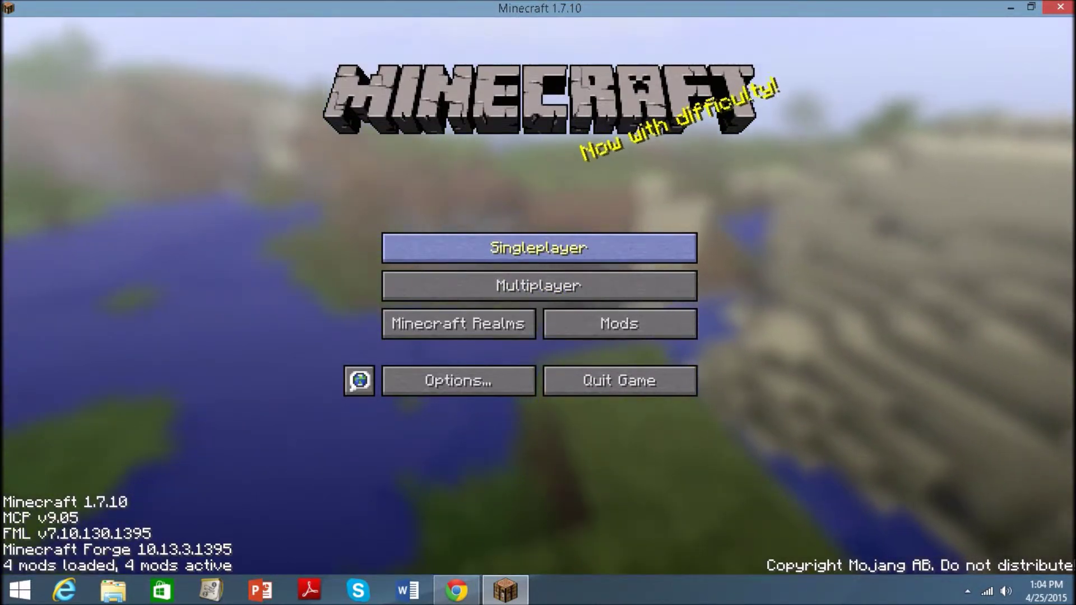
left_click(538, 247)
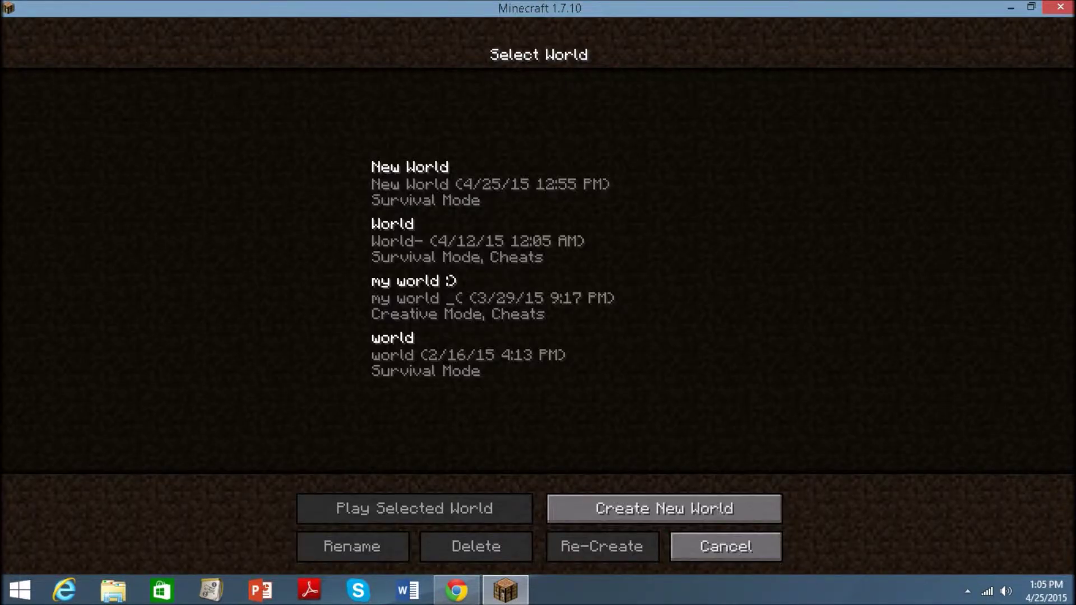
left_click(410, 183)
left_click(414, 507)
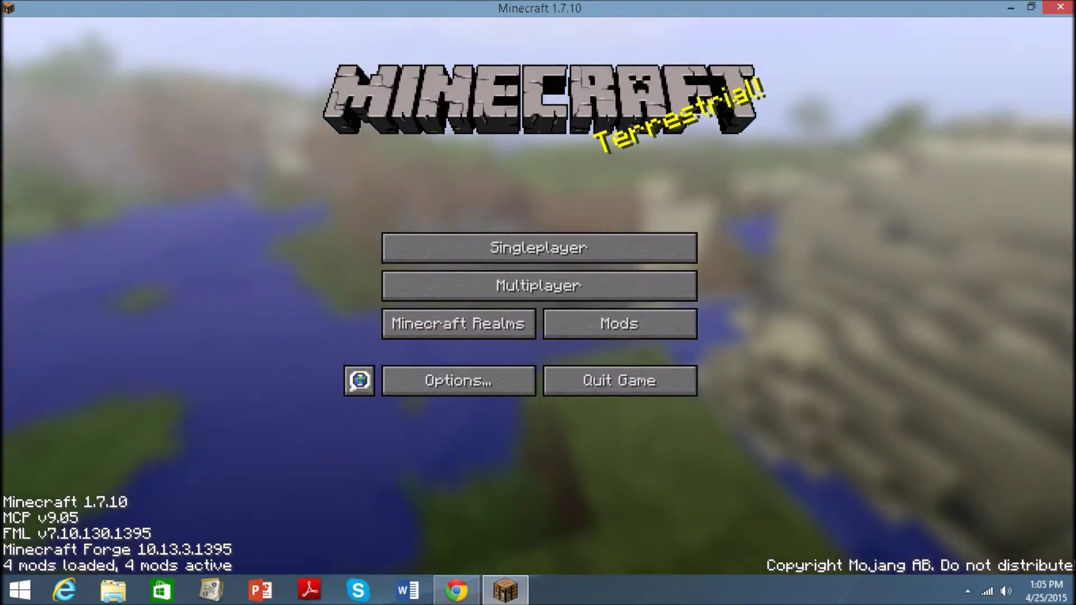
left_click(539, 247)
left_click(541, 188)
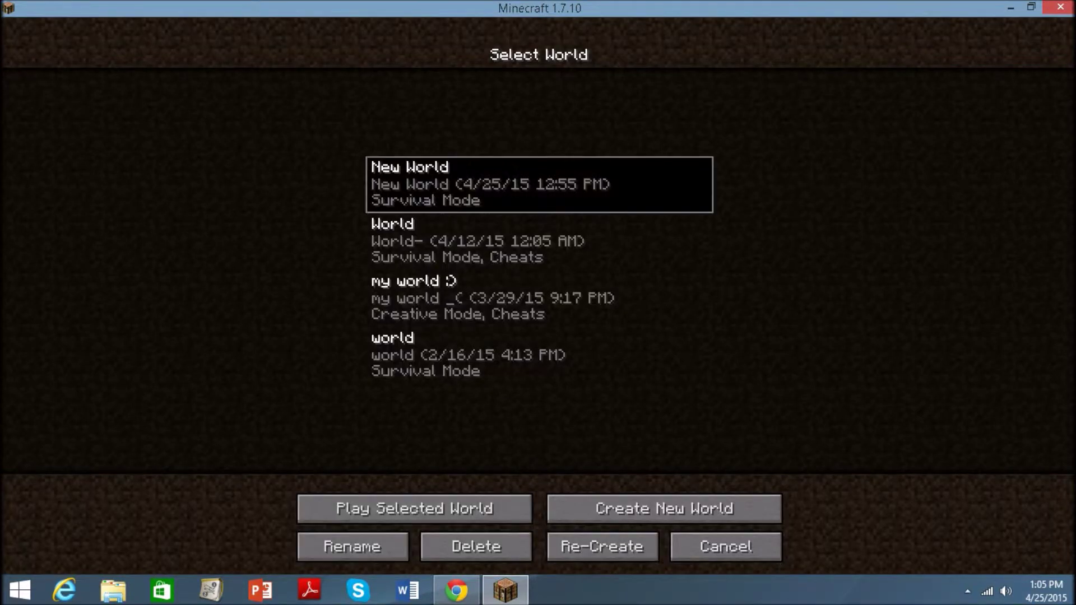
left_click(413, 510)
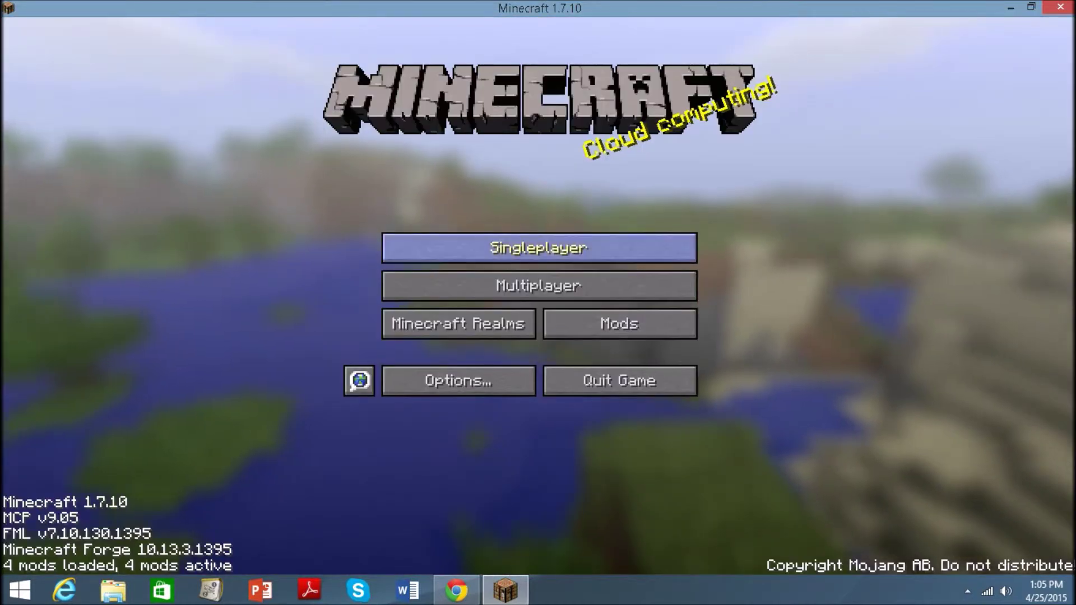
left_click(539, 247)
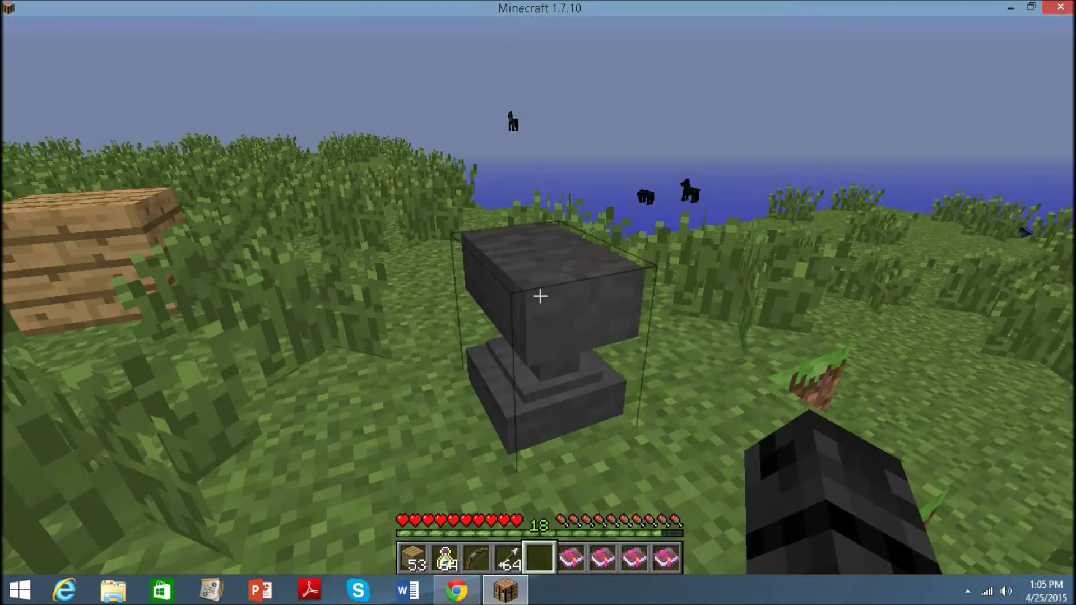
- Toggle the inventory, cycle F5 views back to first person, then reopen the inventory
key("e")
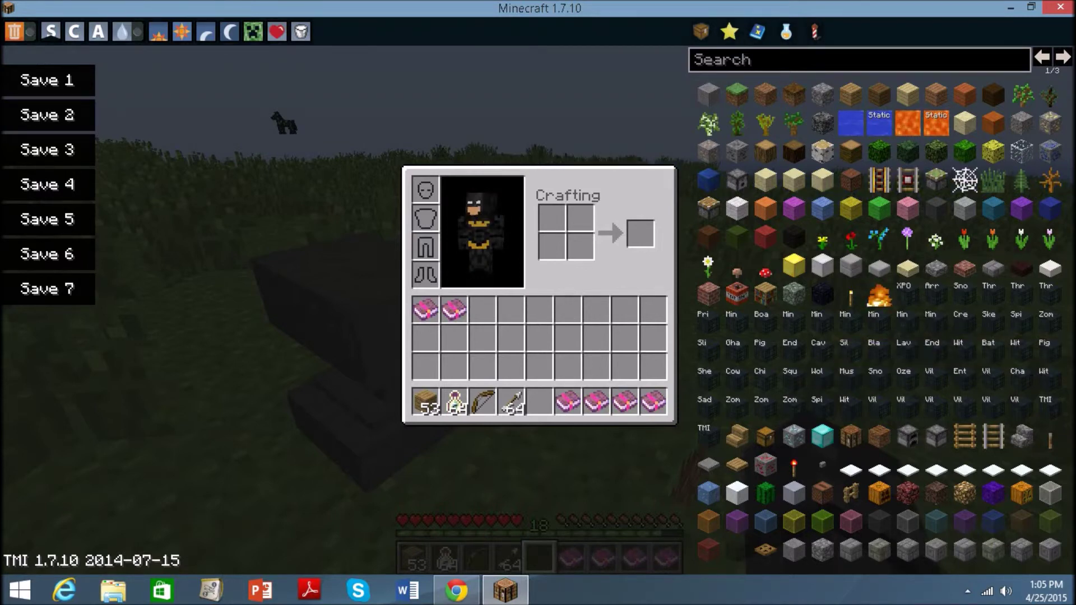
key("e")
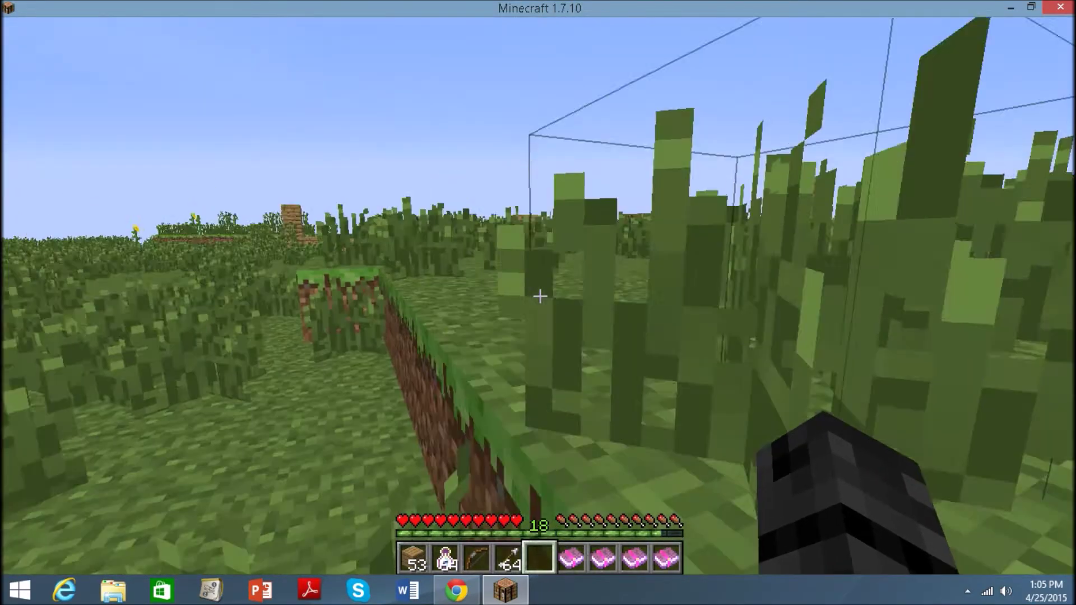
key("F5")
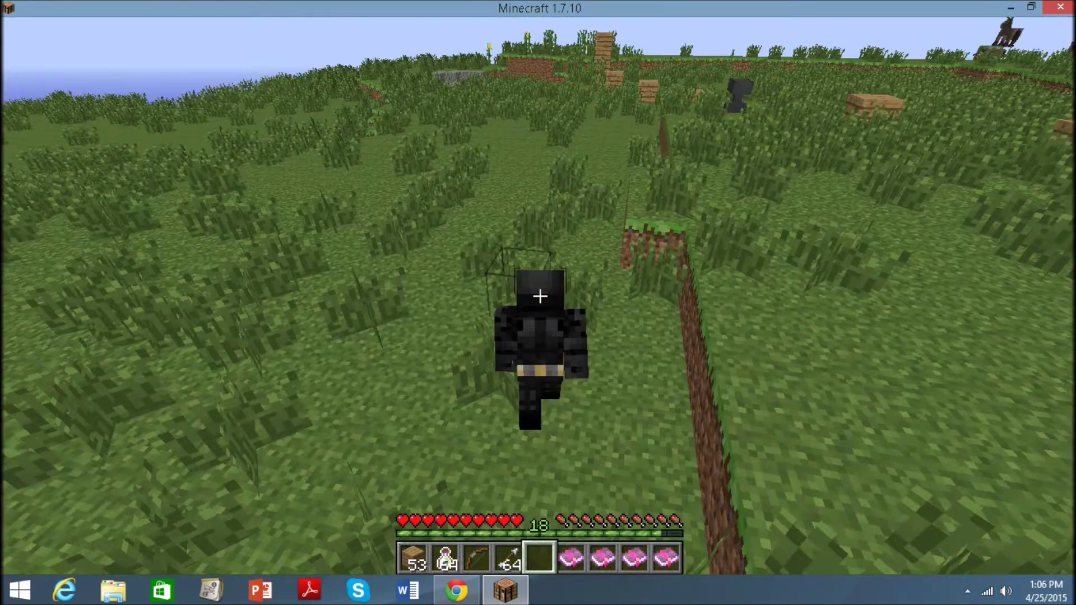
key("F5")
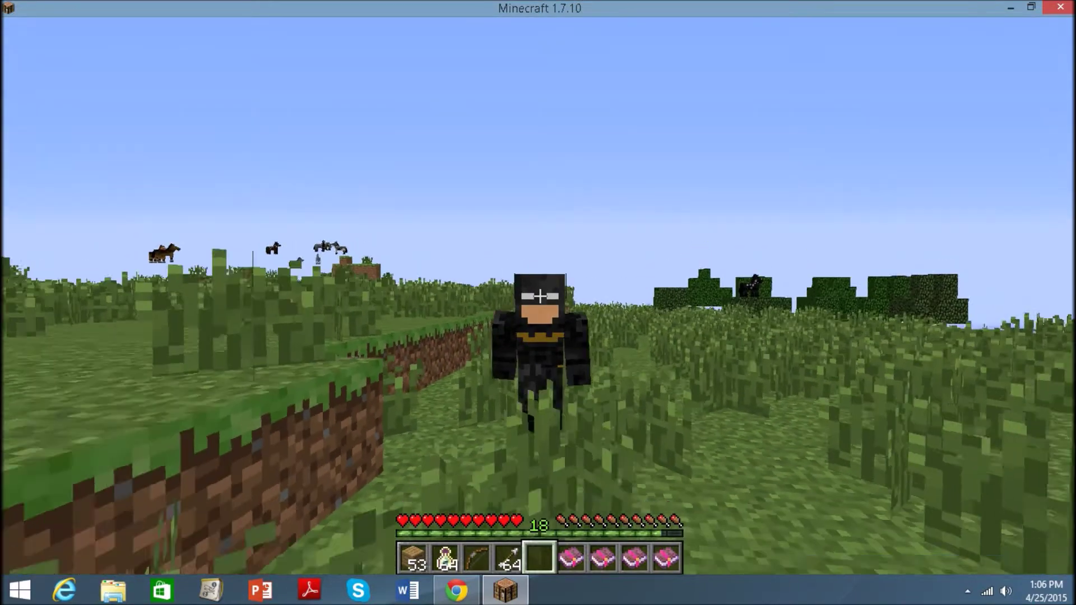
key("F5")
key("e")
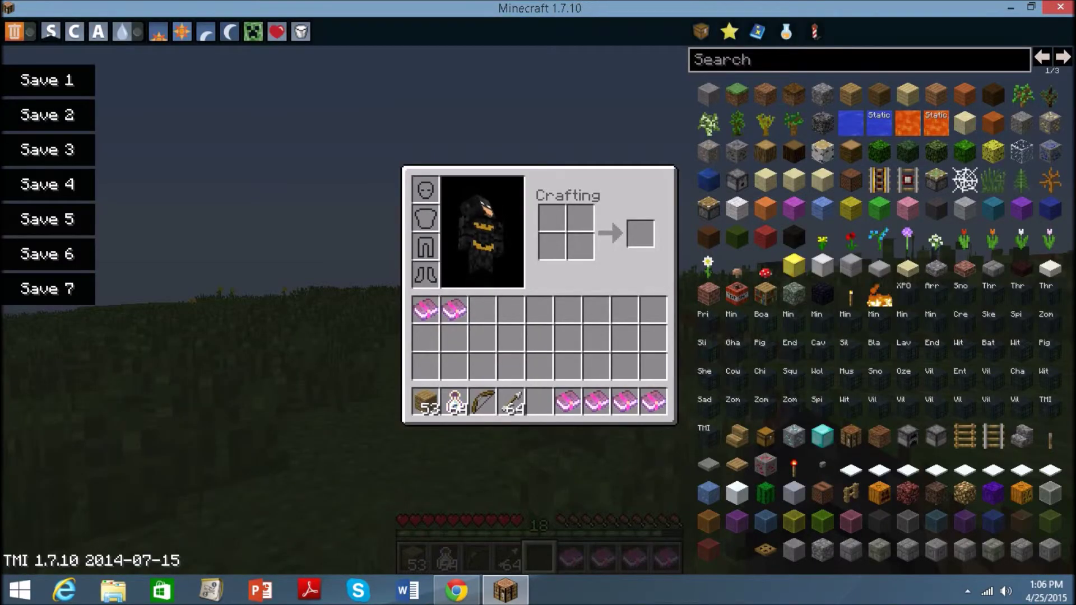
type("Diamo")
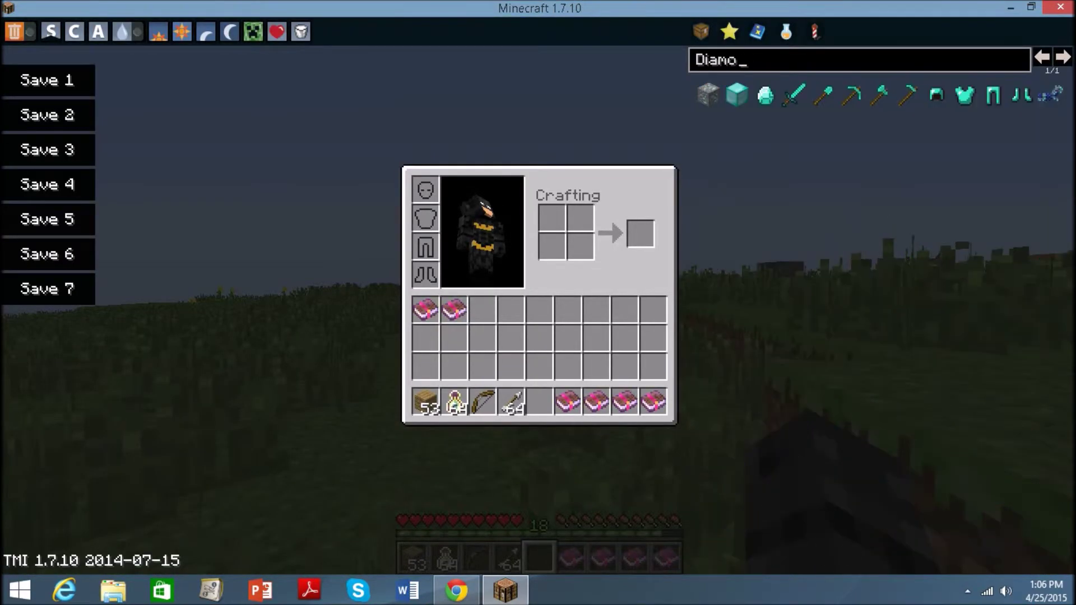
- Make a Knockback 127 diamond sword in TooManyItems' enchanting panel
left_click(794, 94)
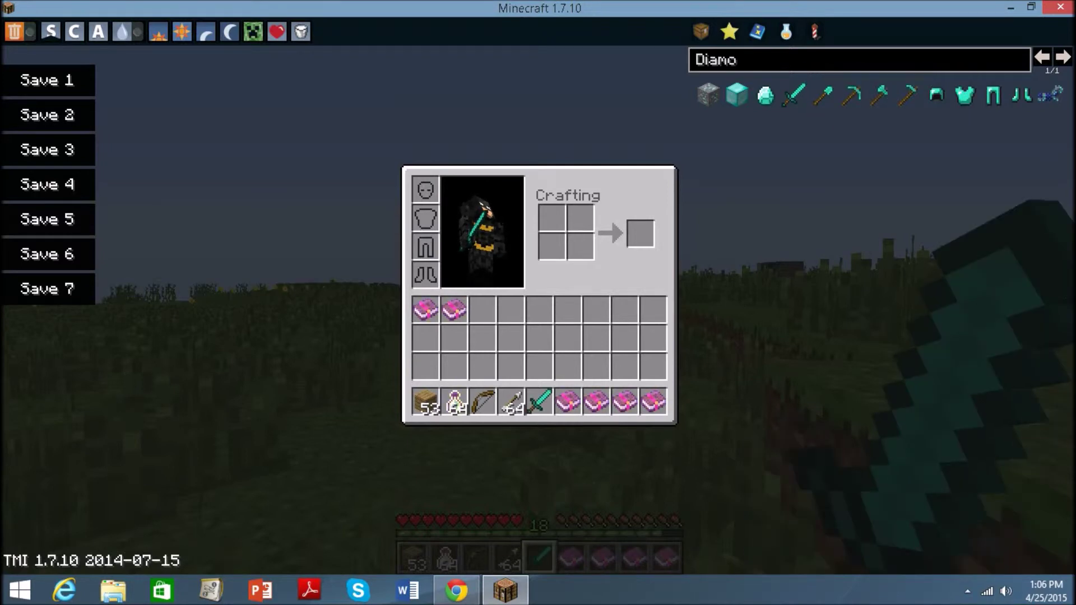
left_click(757, 31)
left_click(701, 73)
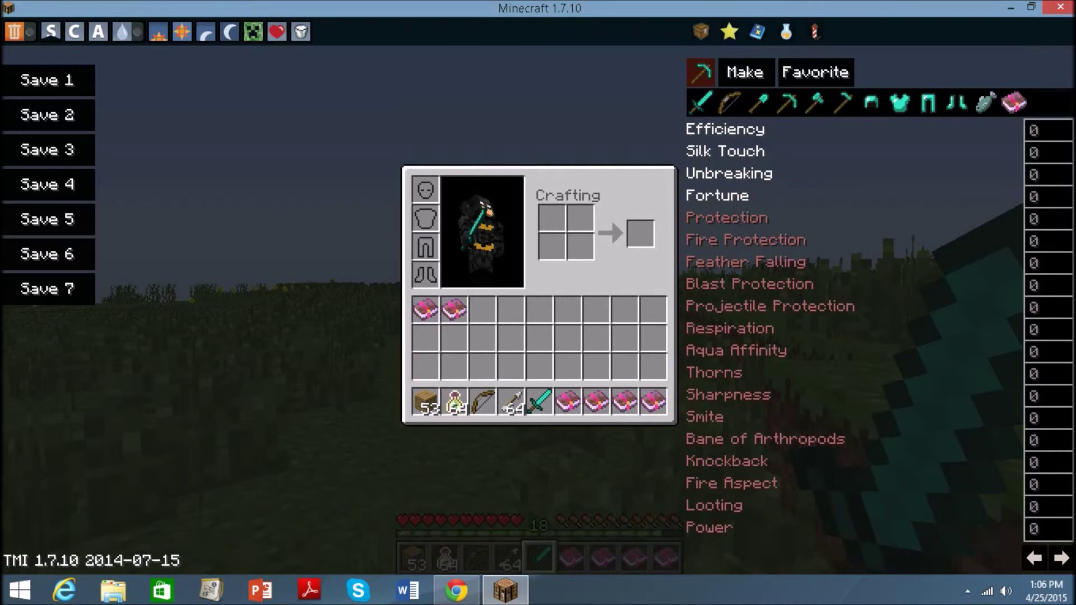
left_click(701, 102)
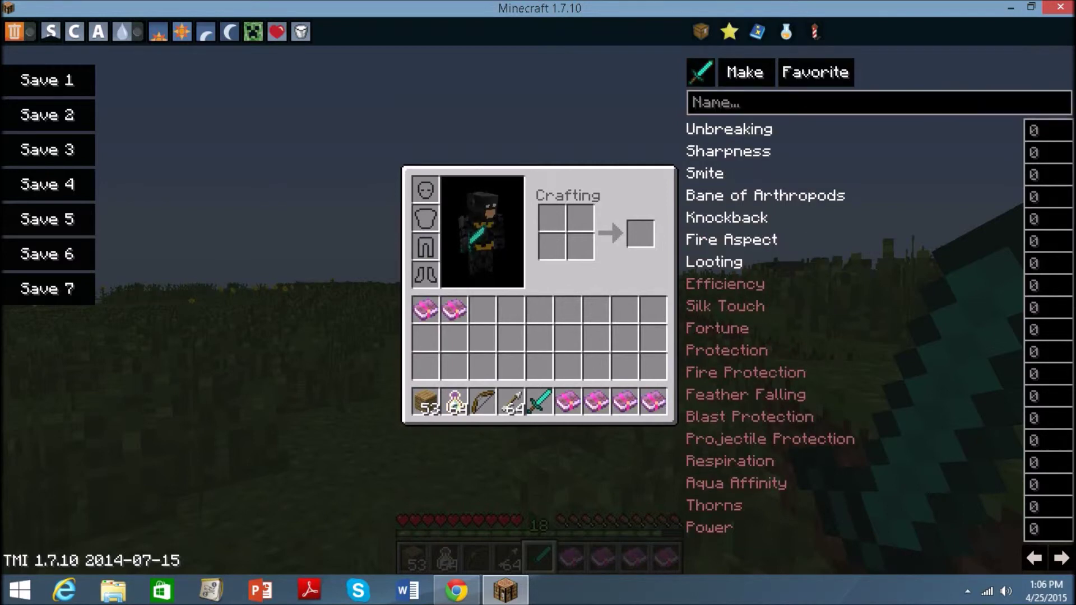
left_click(1046, 218)
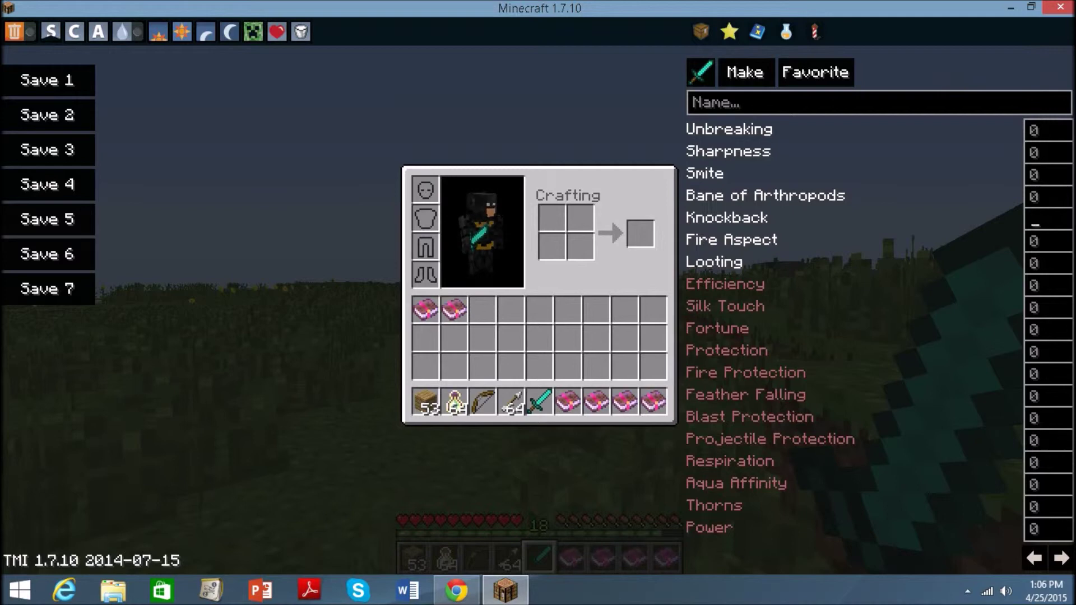
type("1")
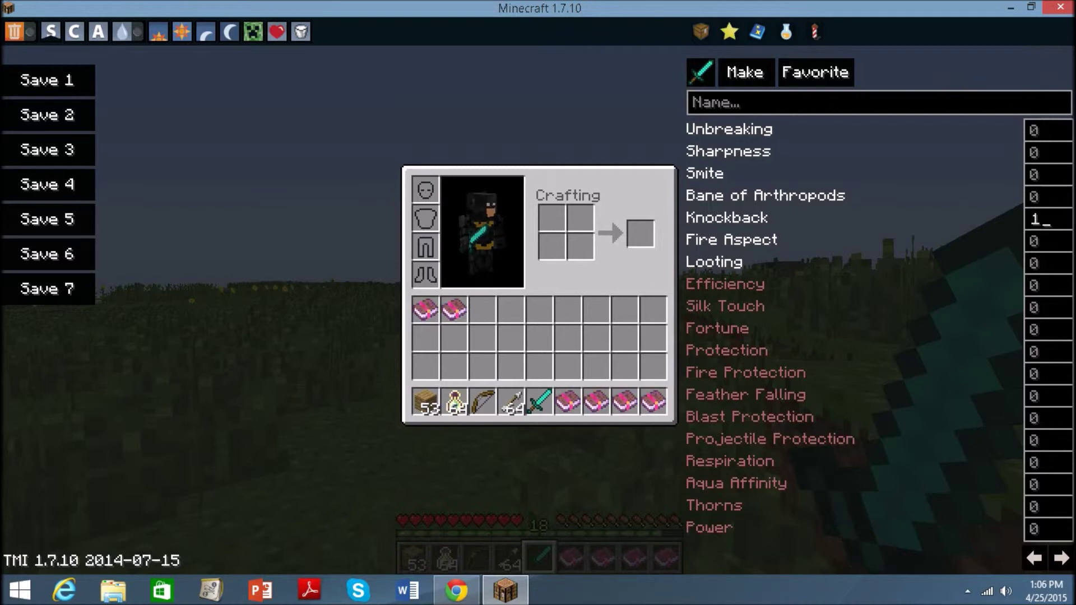
type("27")
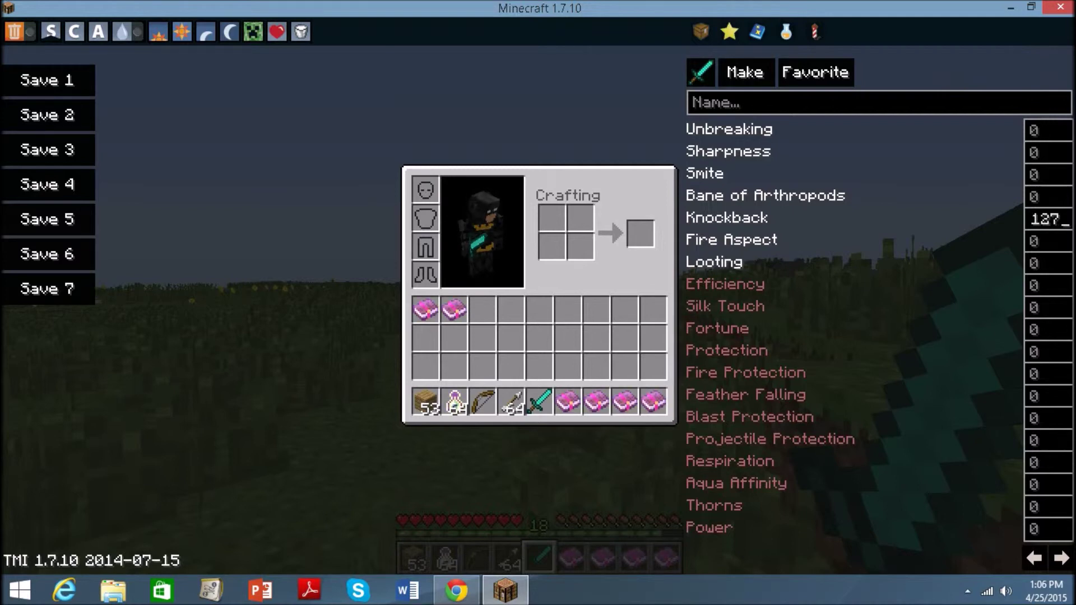
left_click(745, 72)
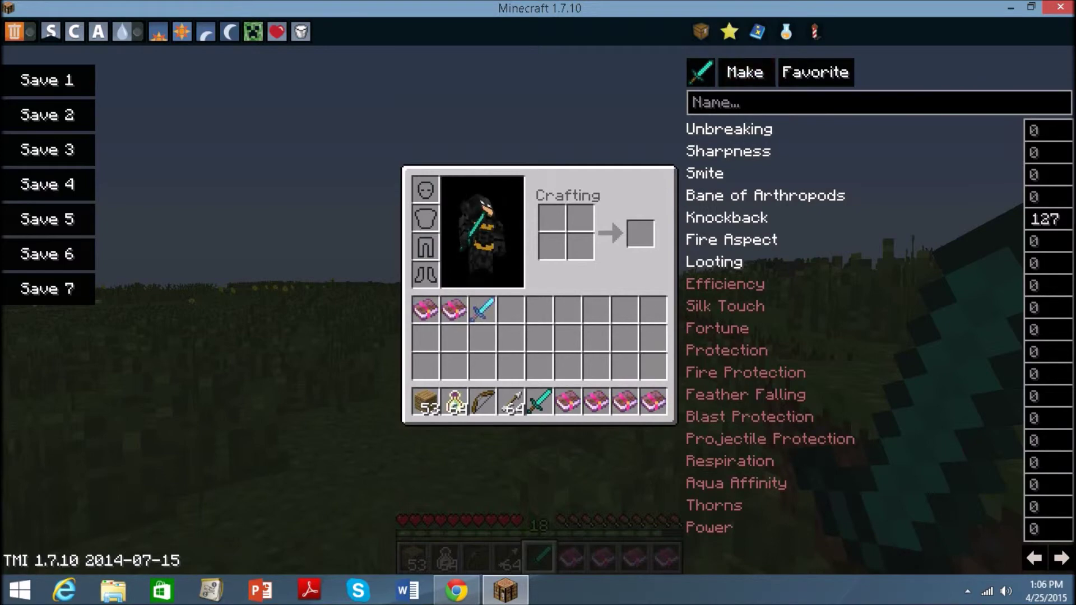
- Move the enchanted sword into hotbar slot 5 and close the inventory
left_click(482, 309)
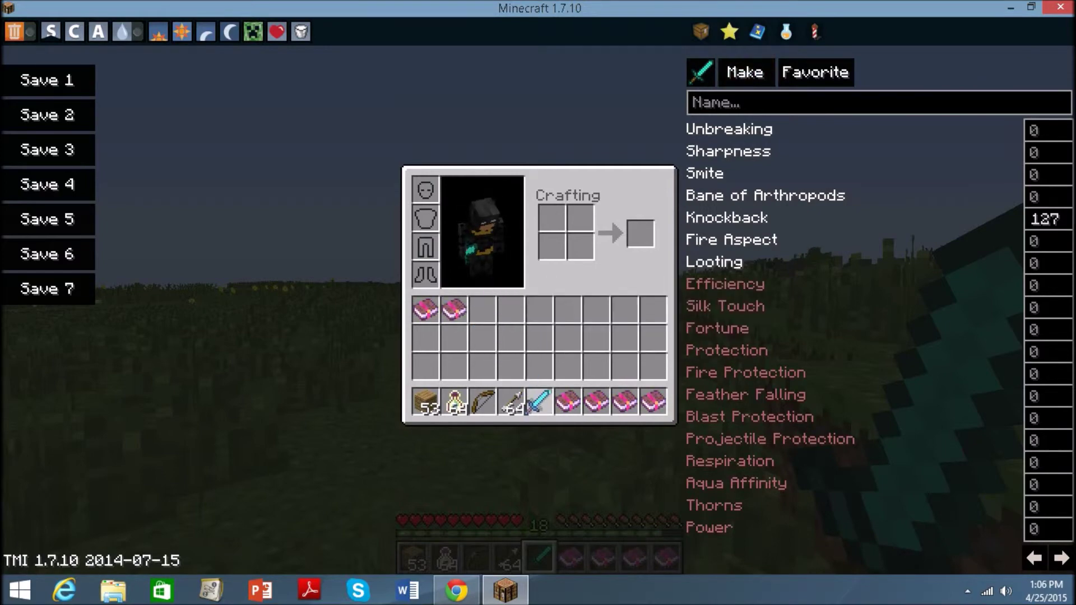
left_click(538, 402)
left_click(542, 338)
key("e")
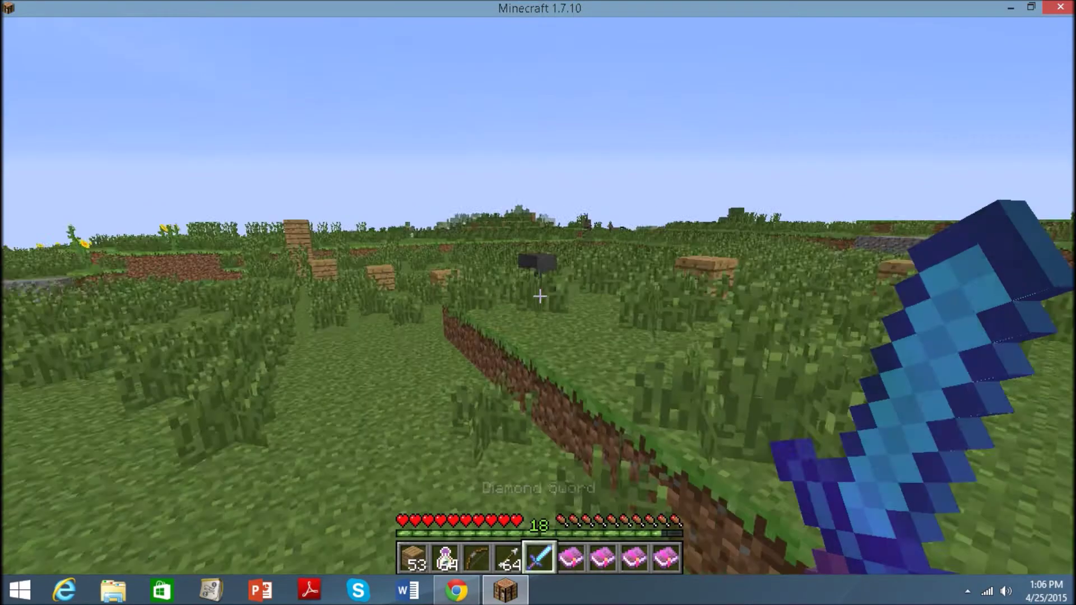
- Walk up to the donkeys and strike them with the Knockback sword
key("w")
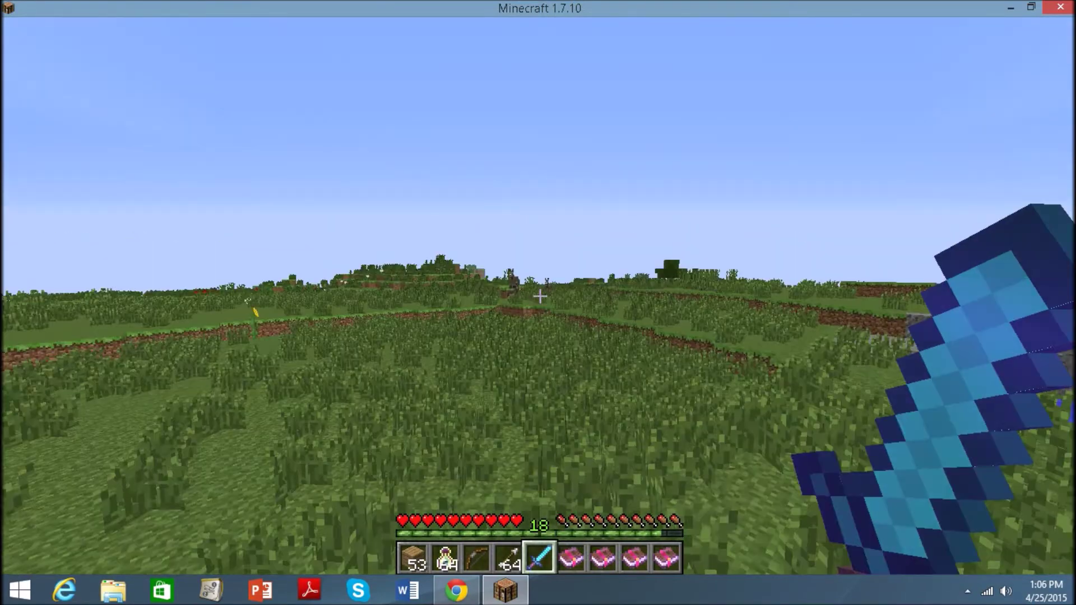
key("w")
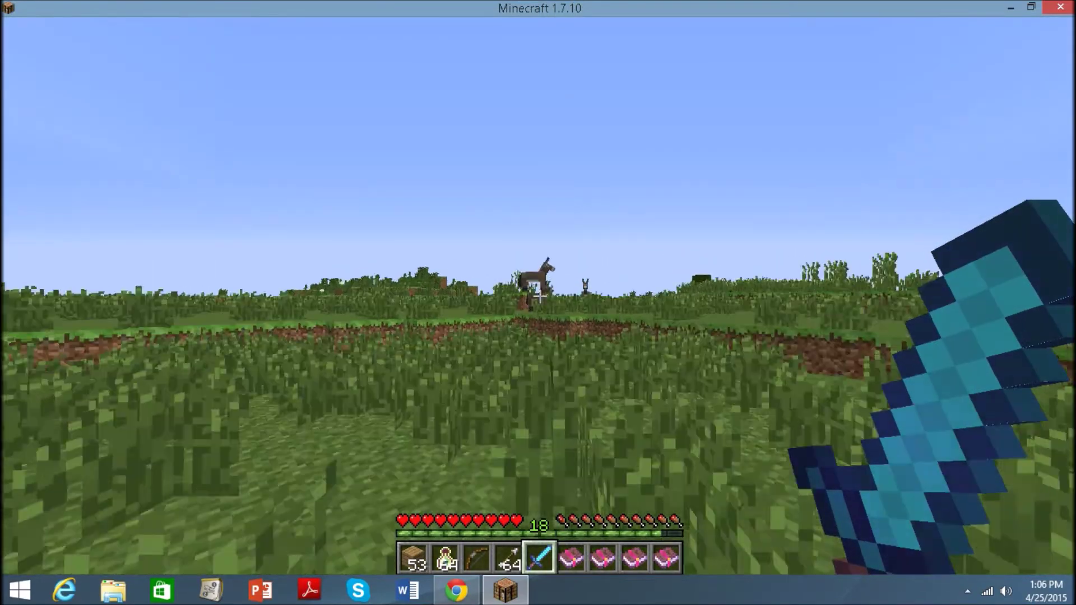
key("w")
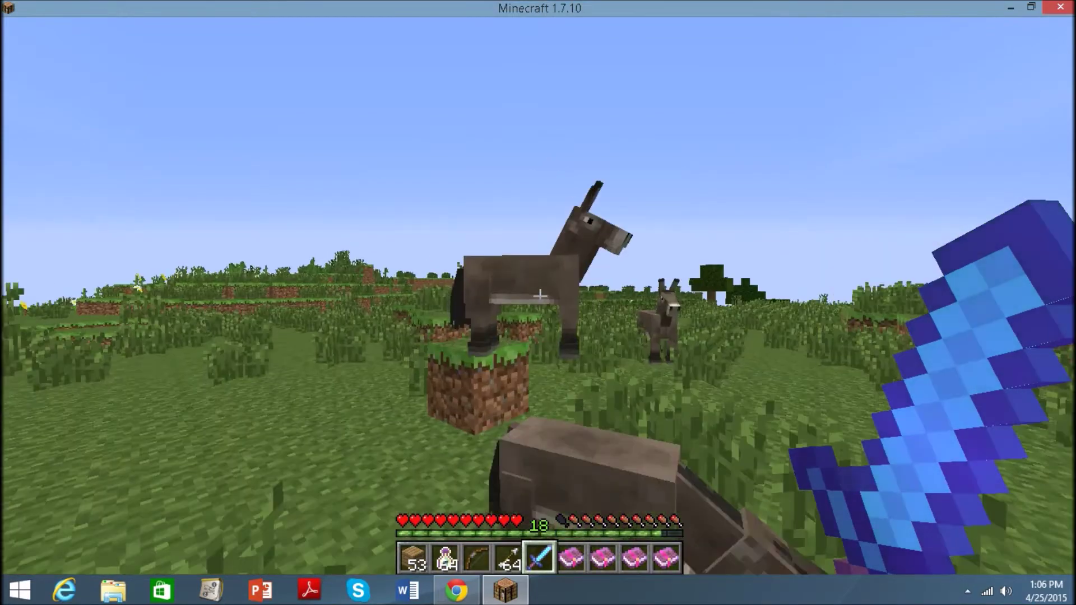
key("w")
left_click(539, 295)
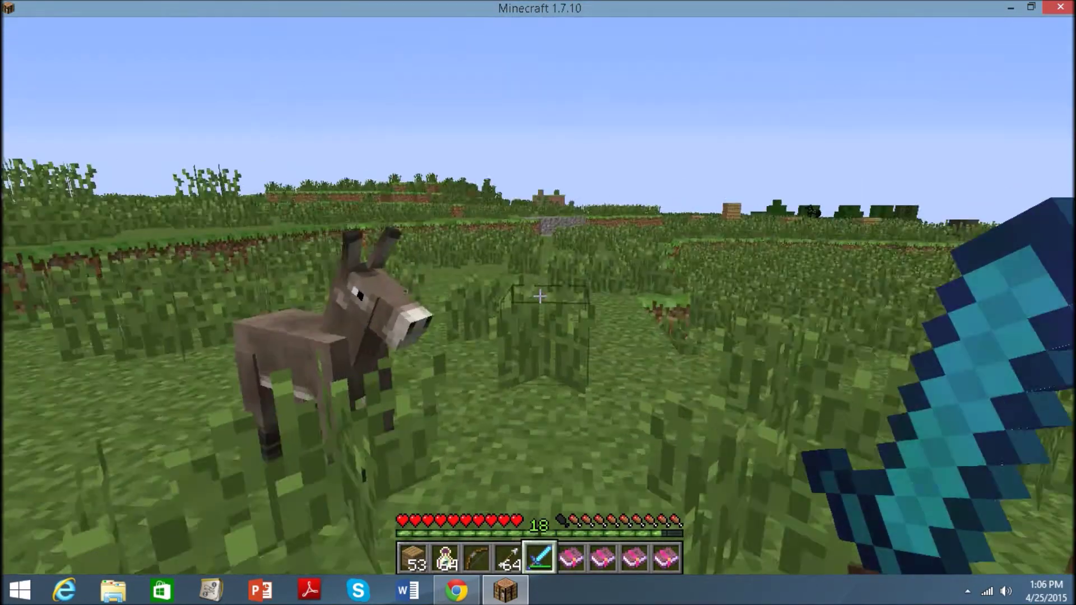
key("w")
left_click(539, 295)
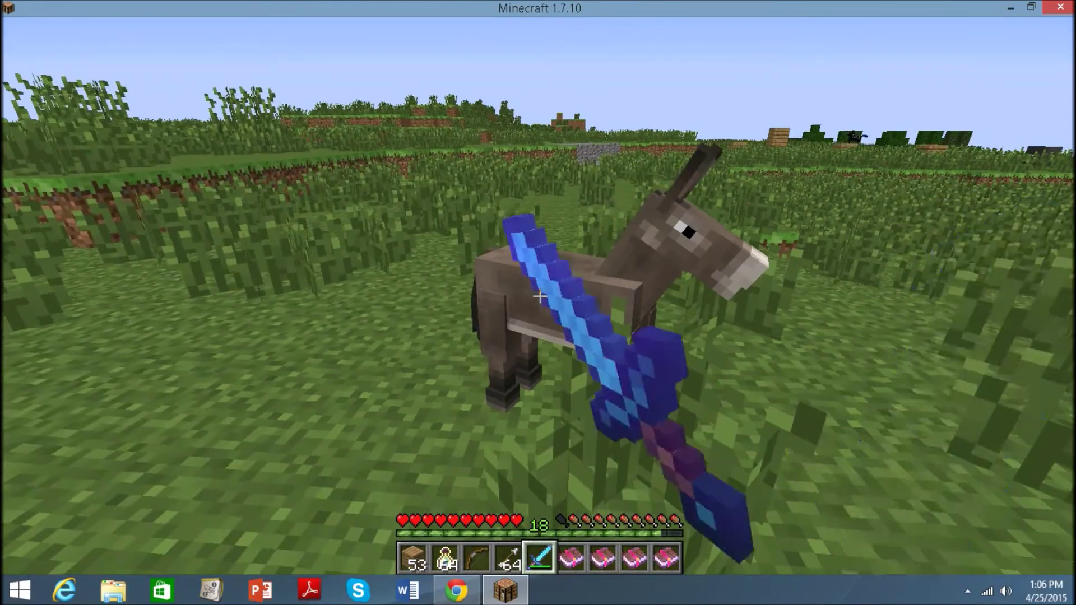
key("w")
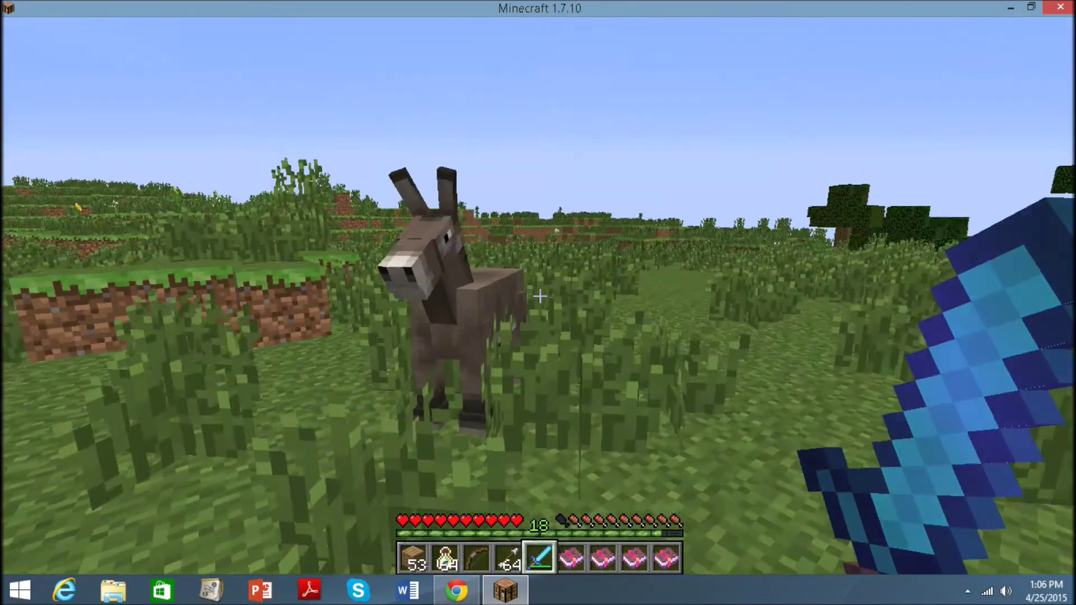
key("w")
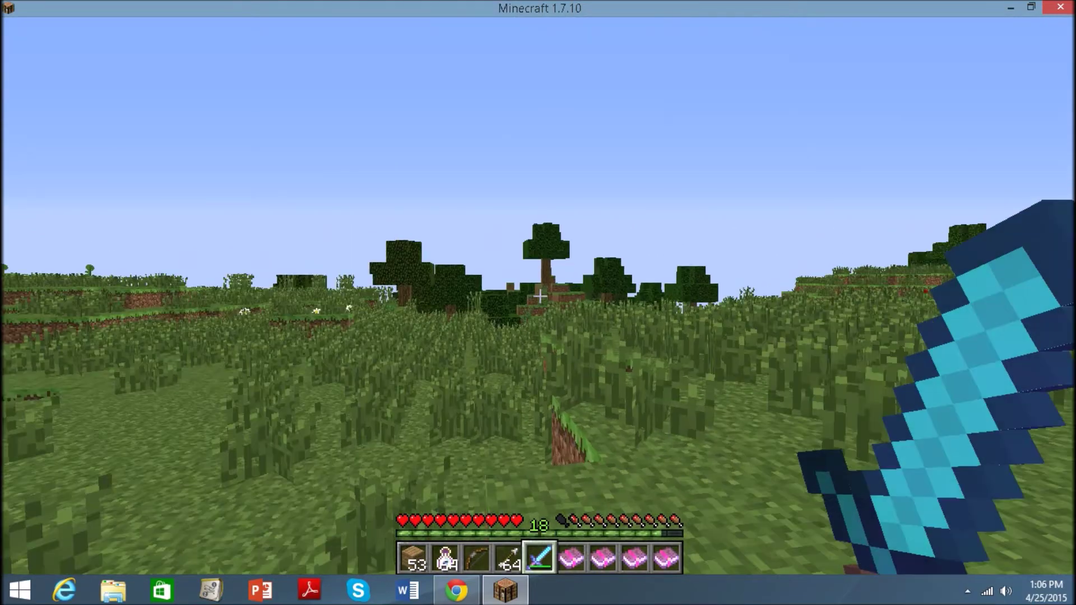
left_click(539, 296)
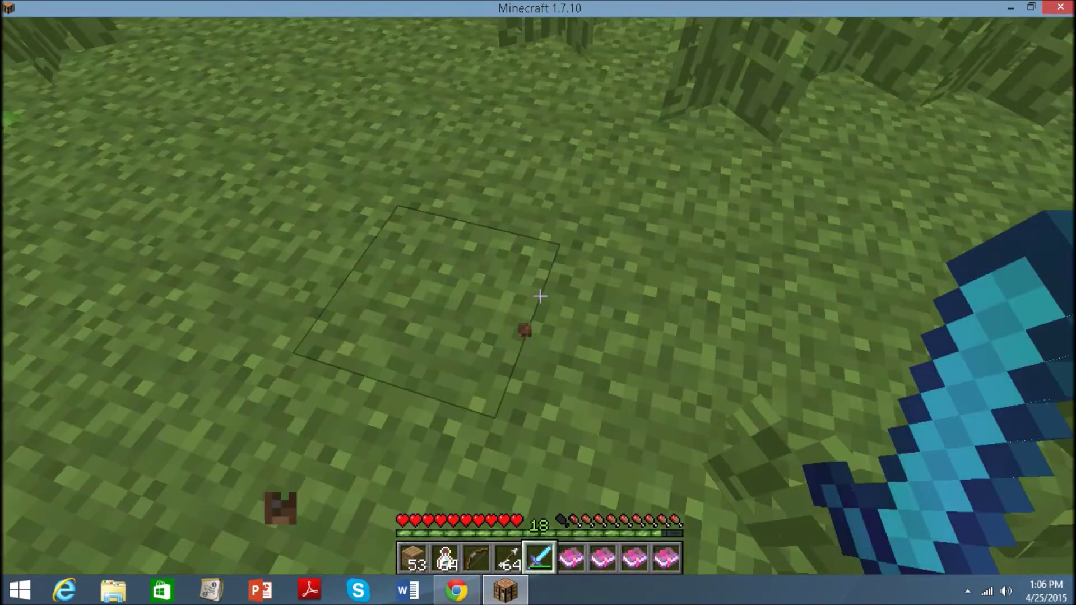
- Switch to the bow in slot 3, shoot one arrow, and reopen the inventory
key("3")
right_click(539, 295)
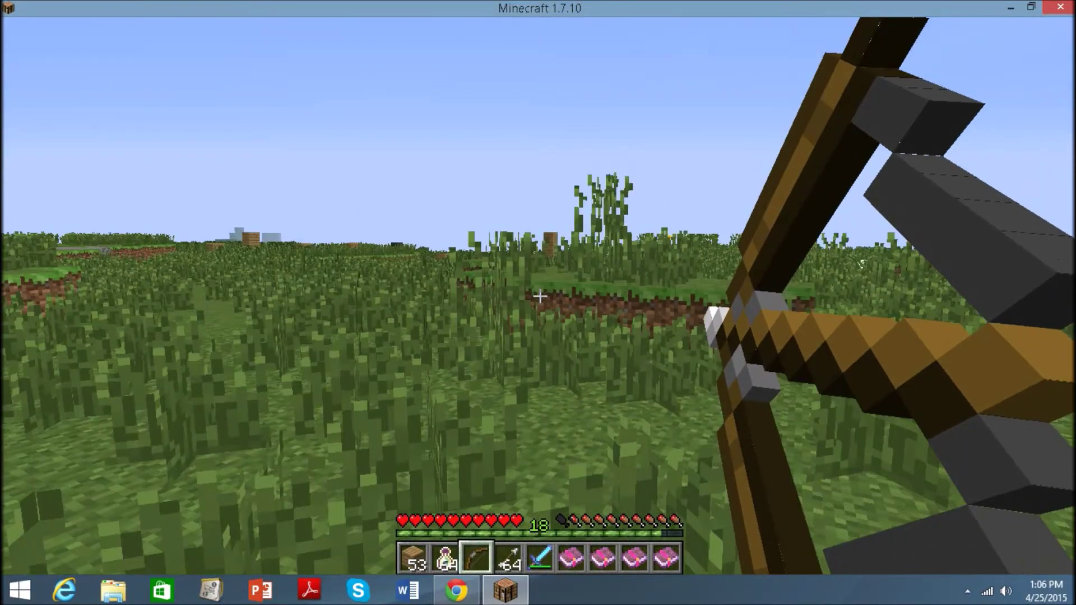
right_click(538, 297)
key("w")
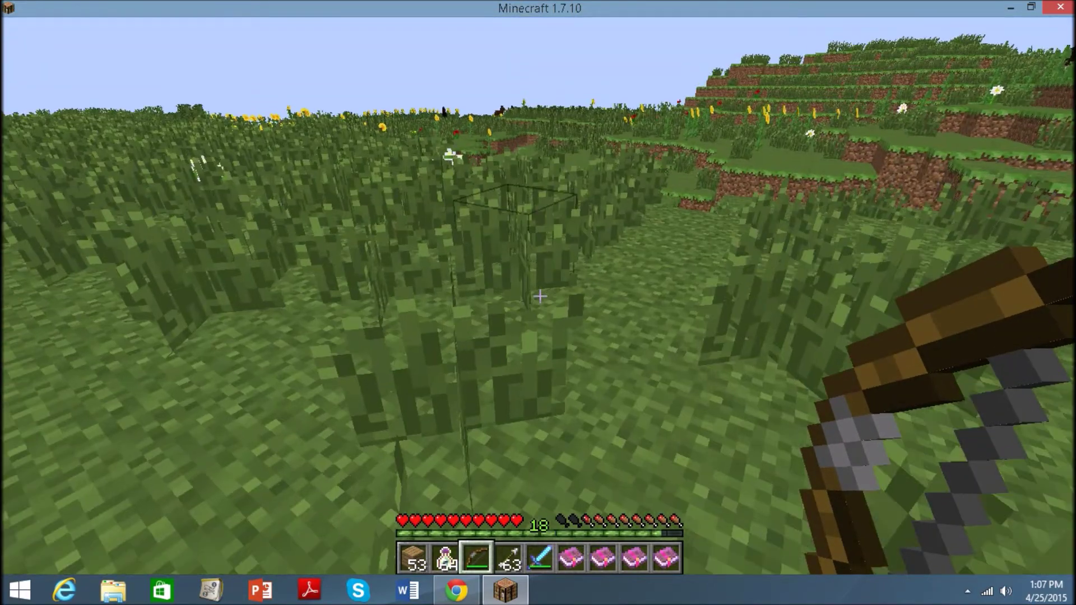
key("e")
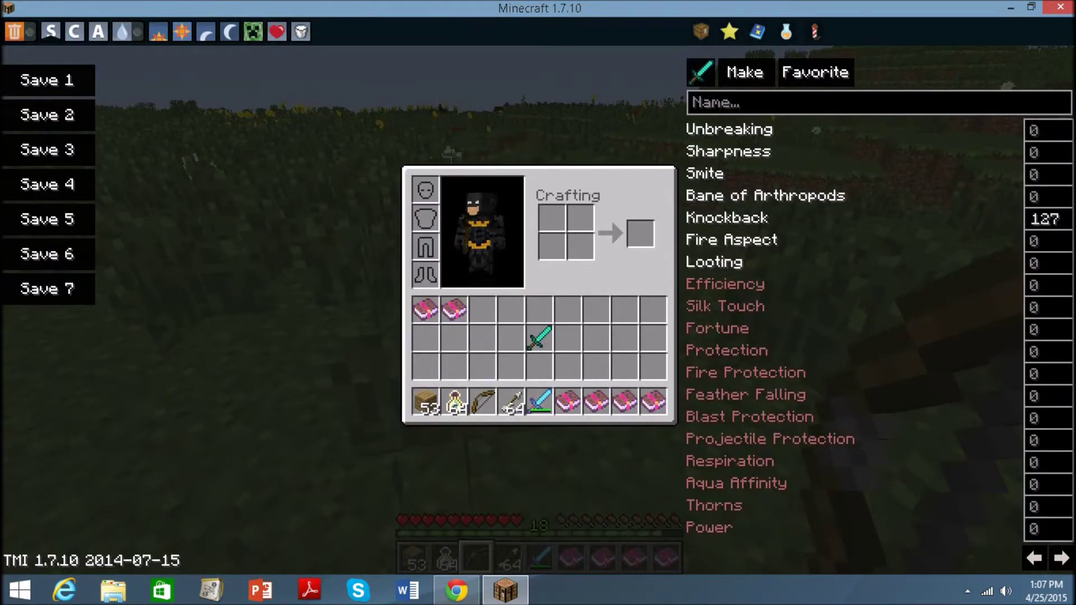
- Close the inventory, select hotbar slot 2, and wade through the pond
key("e")
key("2")
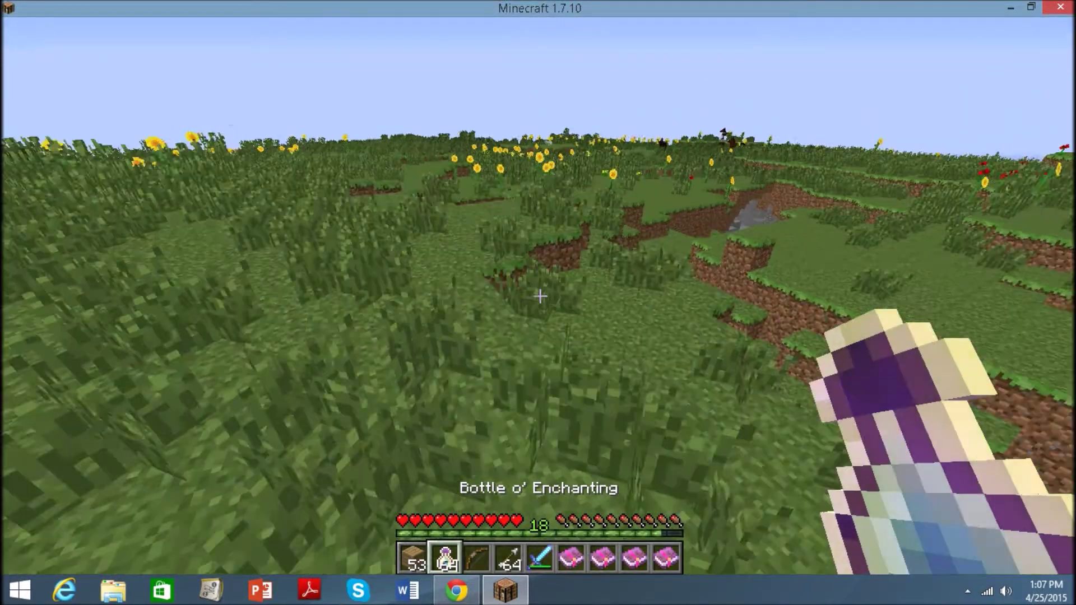
scroll(539, 296, "down", 2)
key("w")
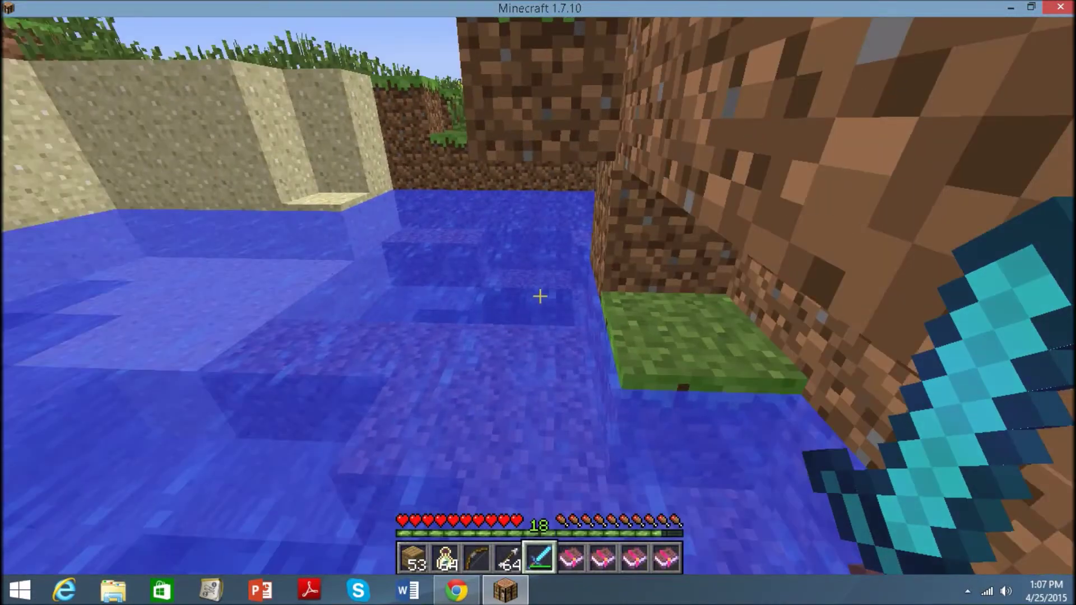
key("w")
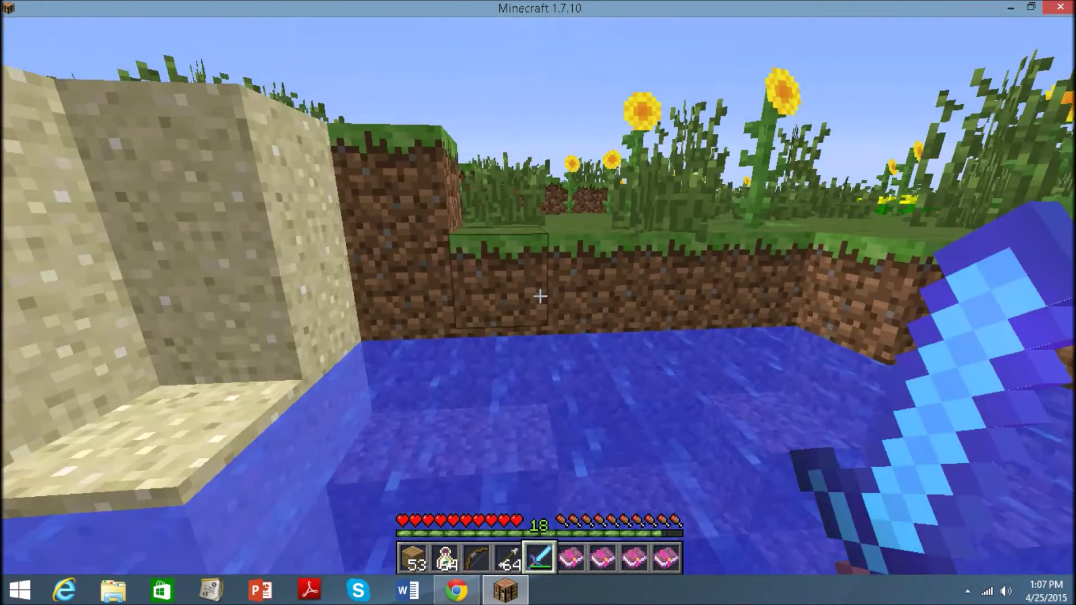
key("w")
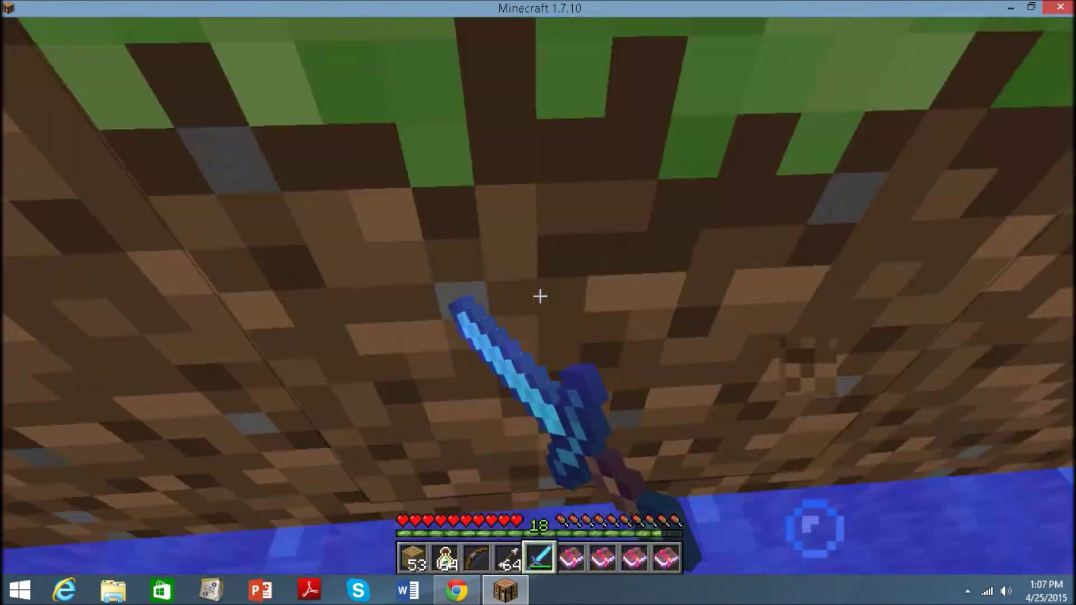
key("w")
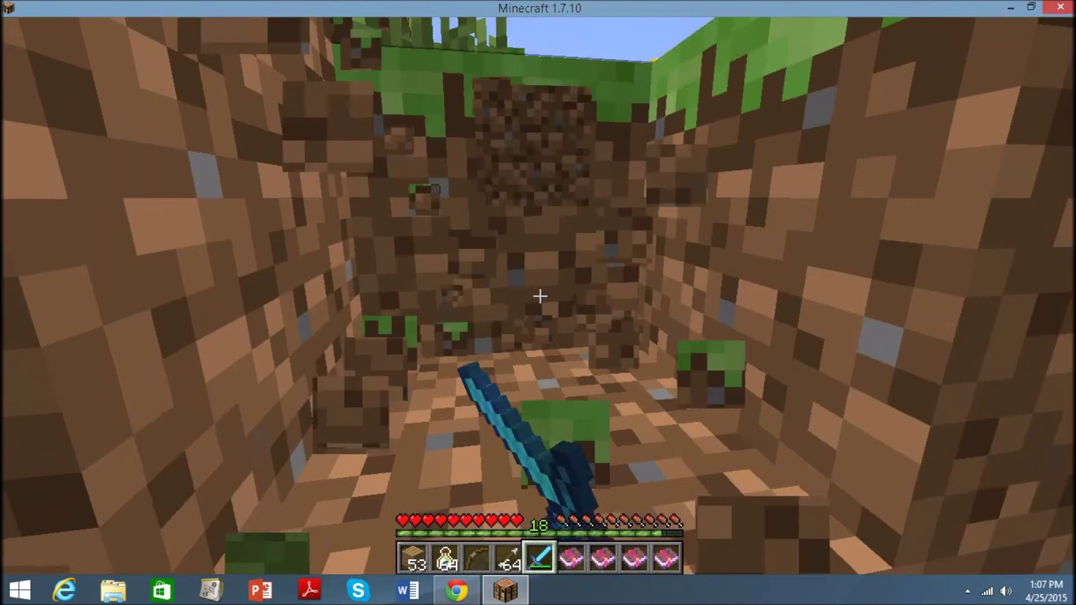
- Jump out of the dirt pit and walk through the sunflowers to the brown horse
key("space")
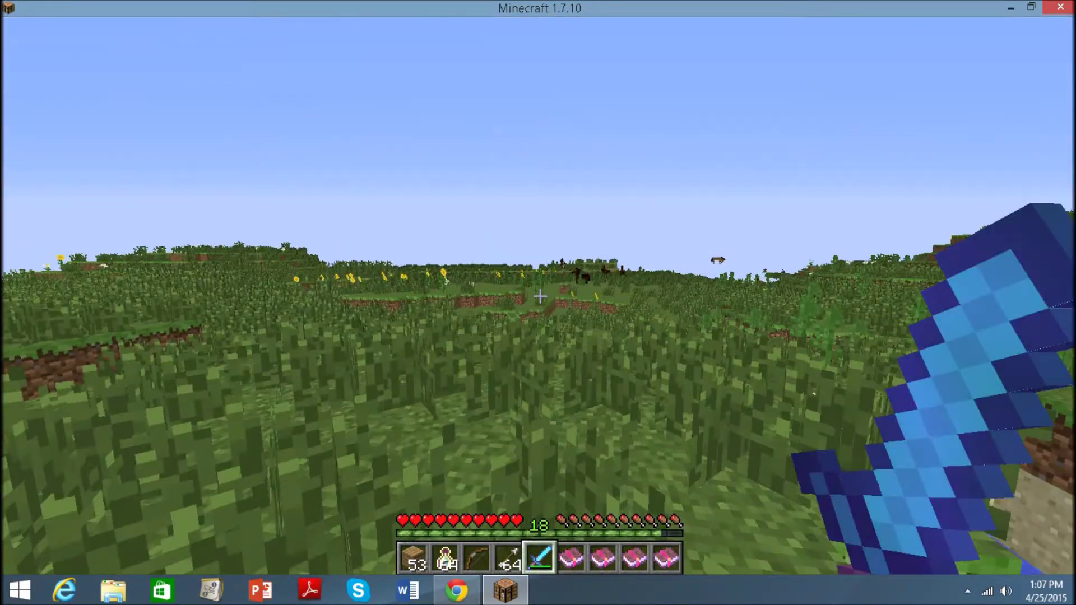
key("w")
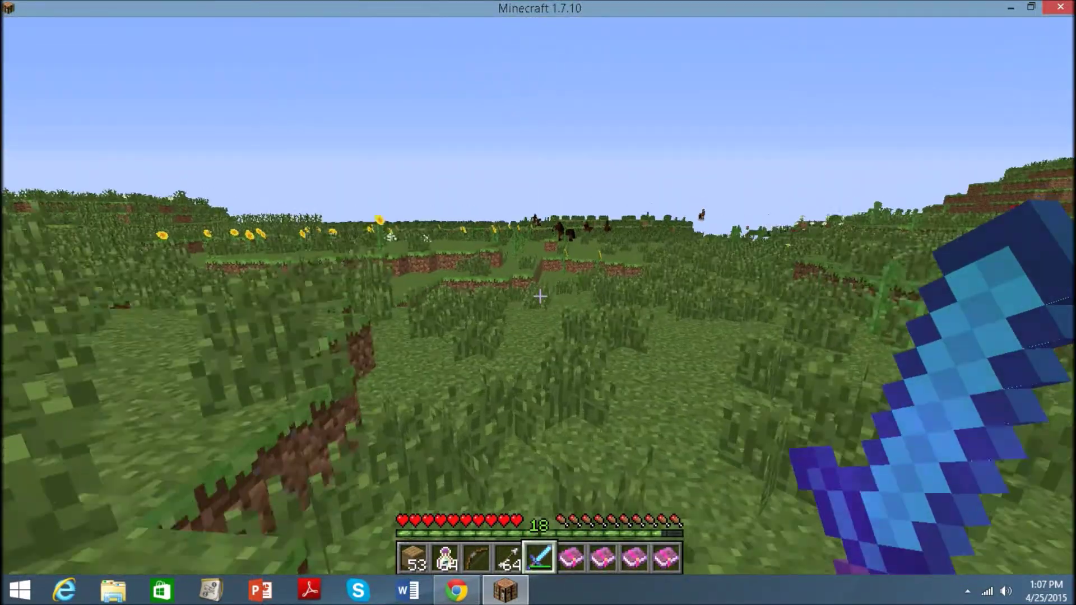
key("w")
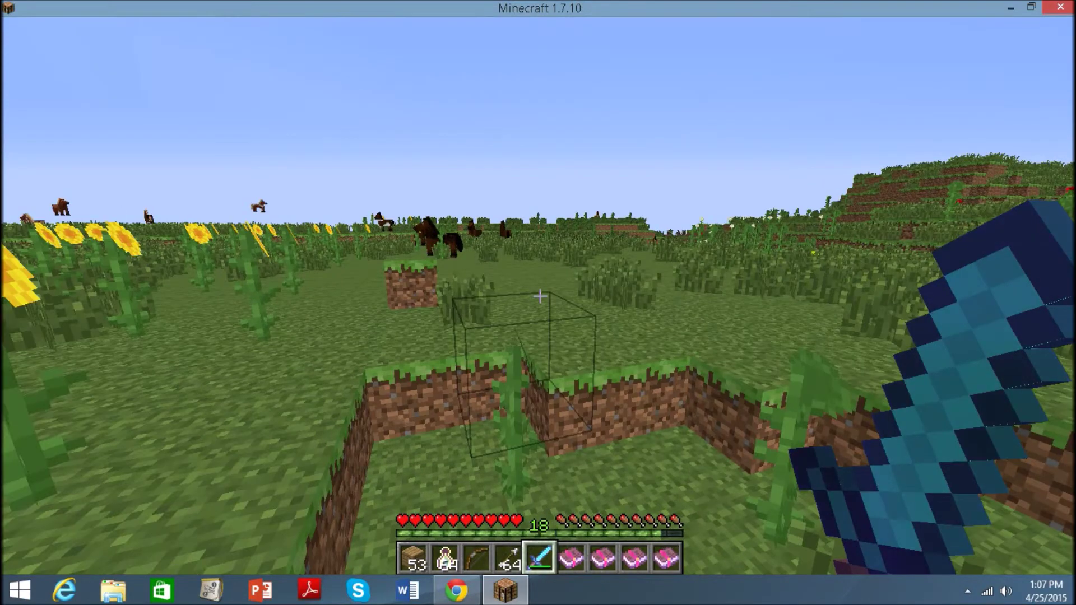
key("w")
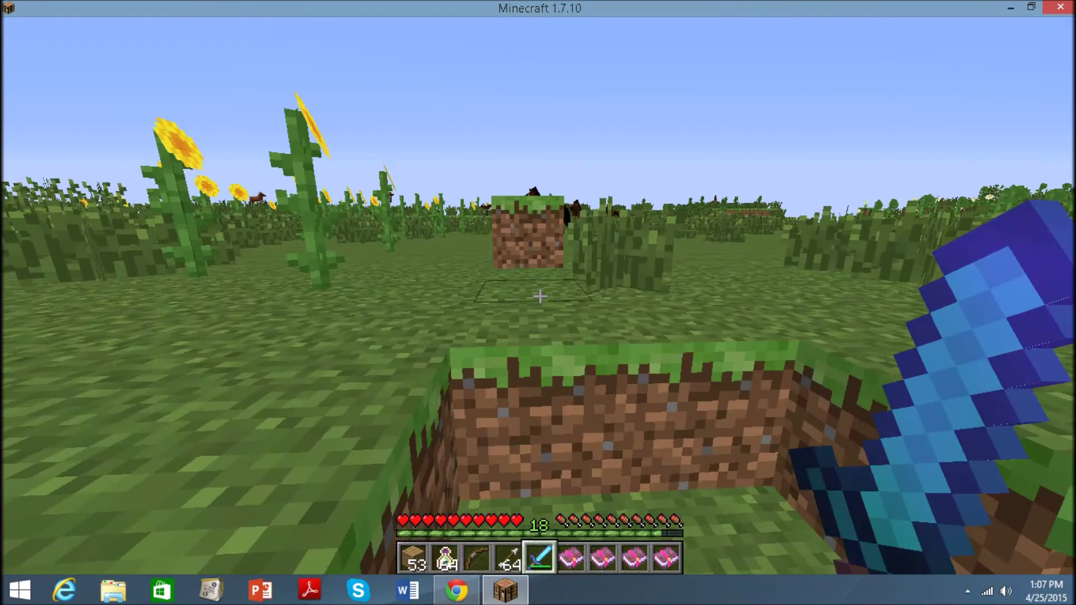
key("w")
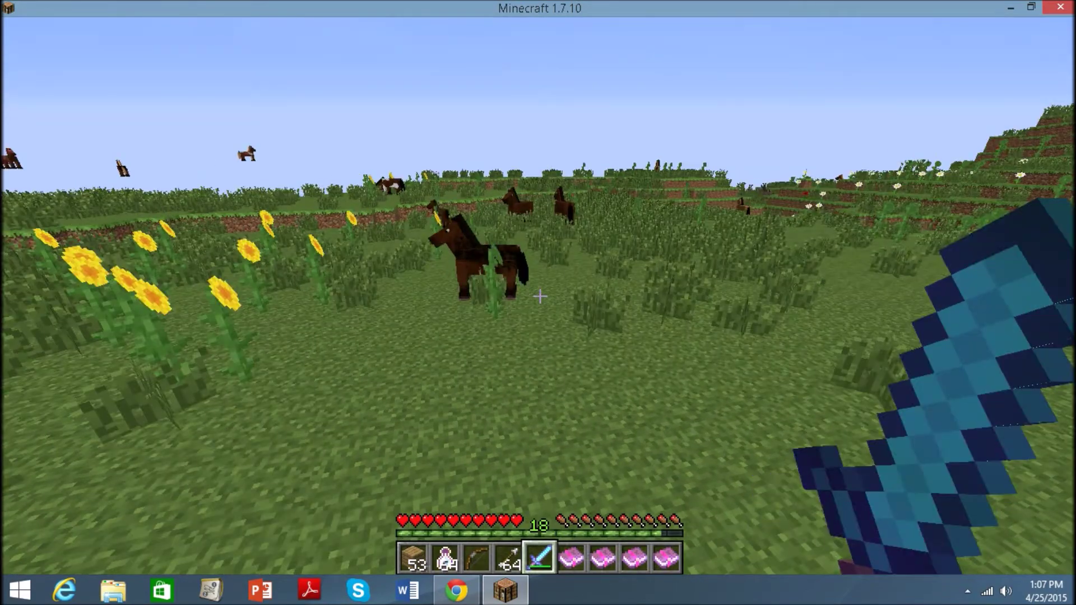
key("w")
key("w")
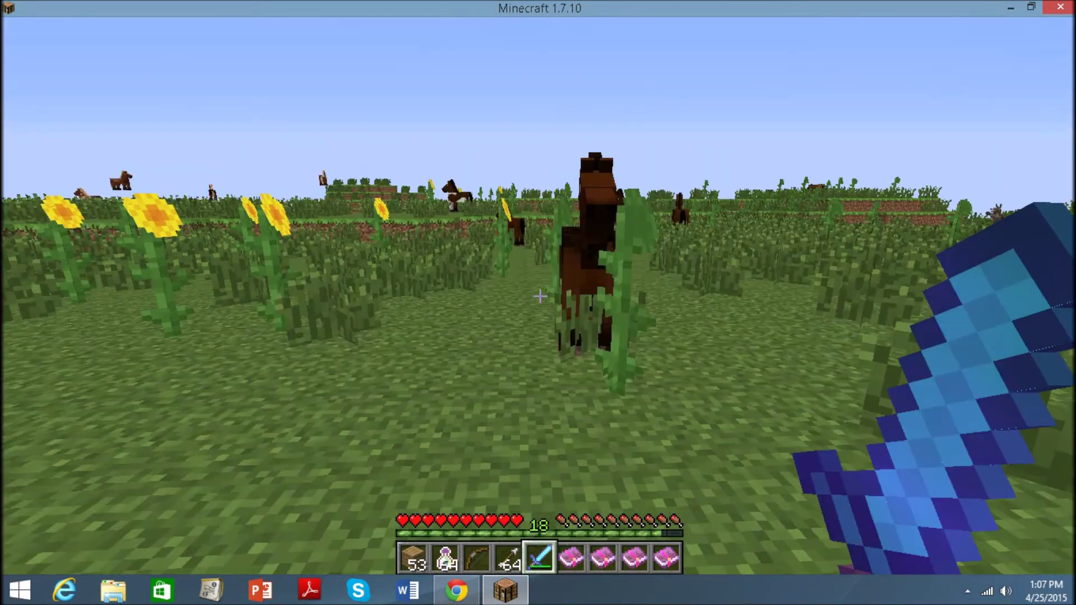
key("w")
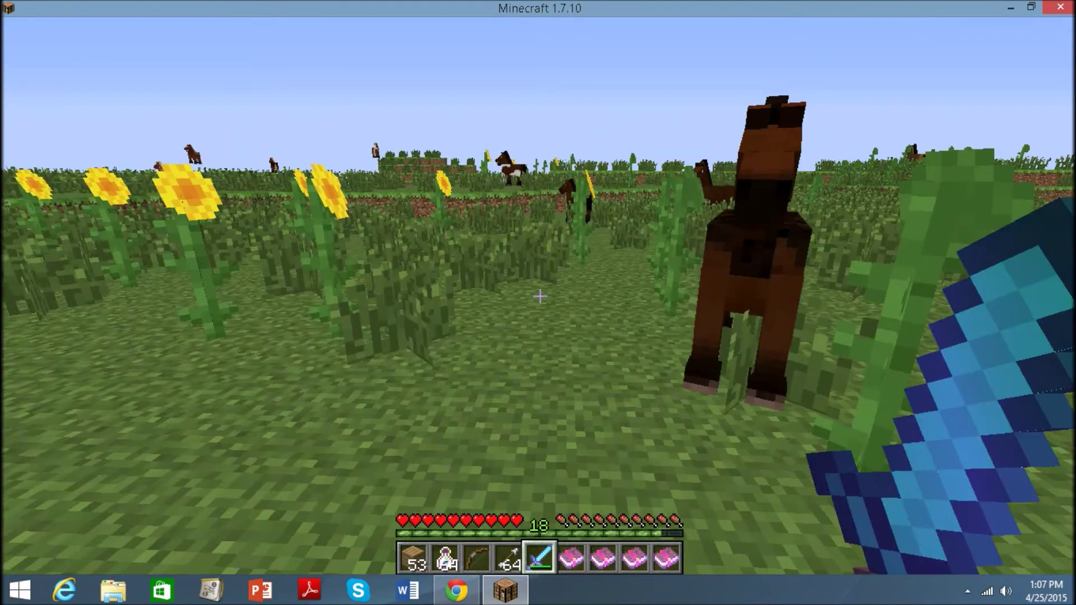